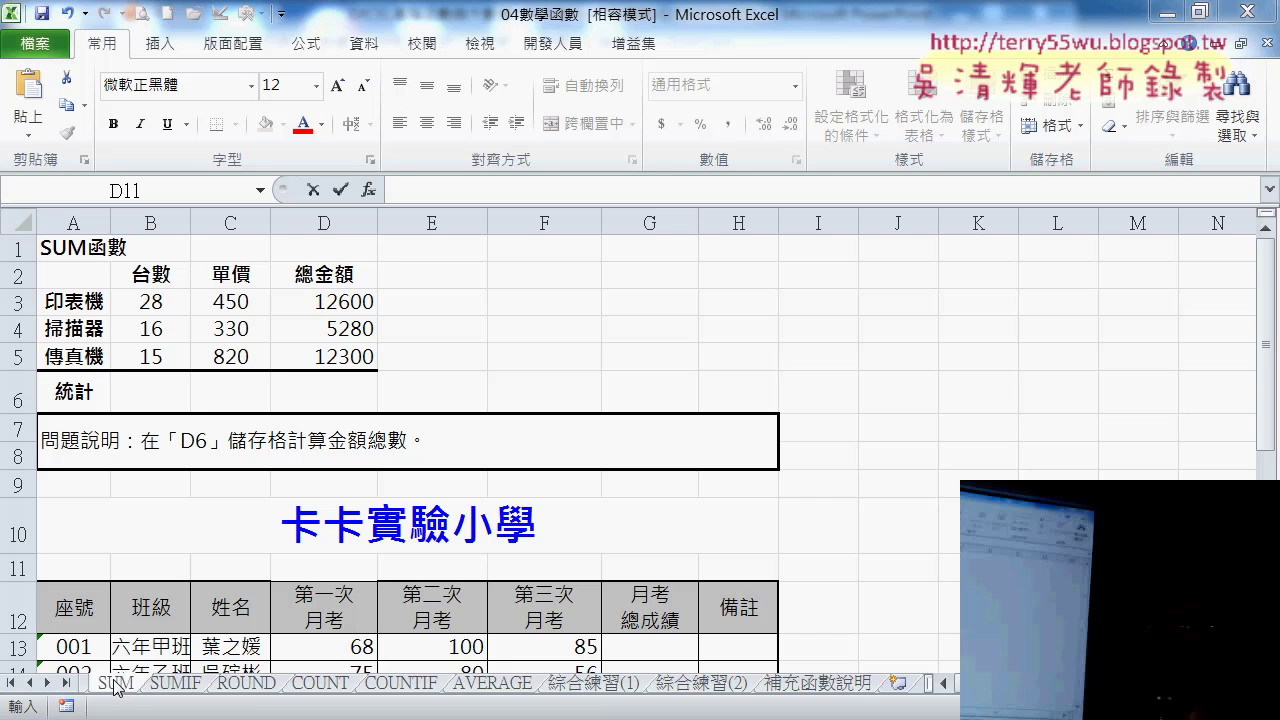
Try an AutoSum of D13:F13 in G13, then delete the trial sum
{"action": "scroll", "coordinate": [1090, 440], "scroll_direction": "down", "scroll_amount": 2}
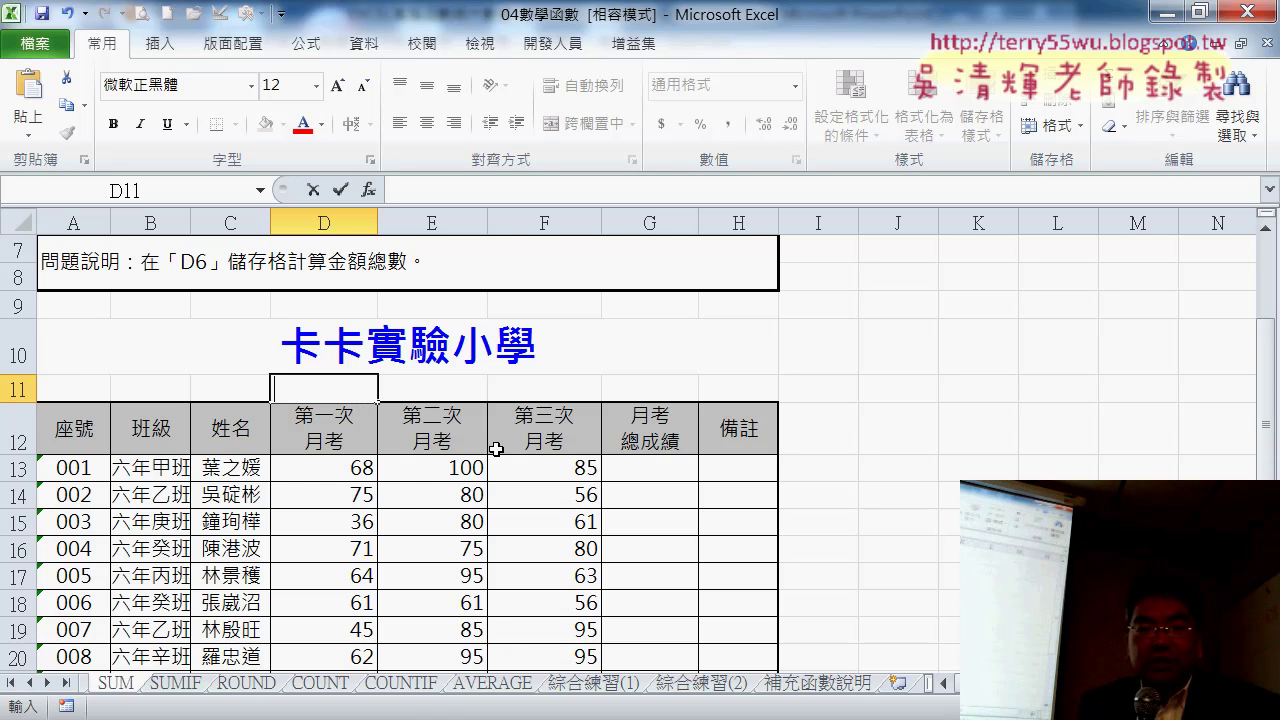
{"action": "scroll", "coordinate": [496, 449], "scroll_direction": "up", "scroll_amount": 1}
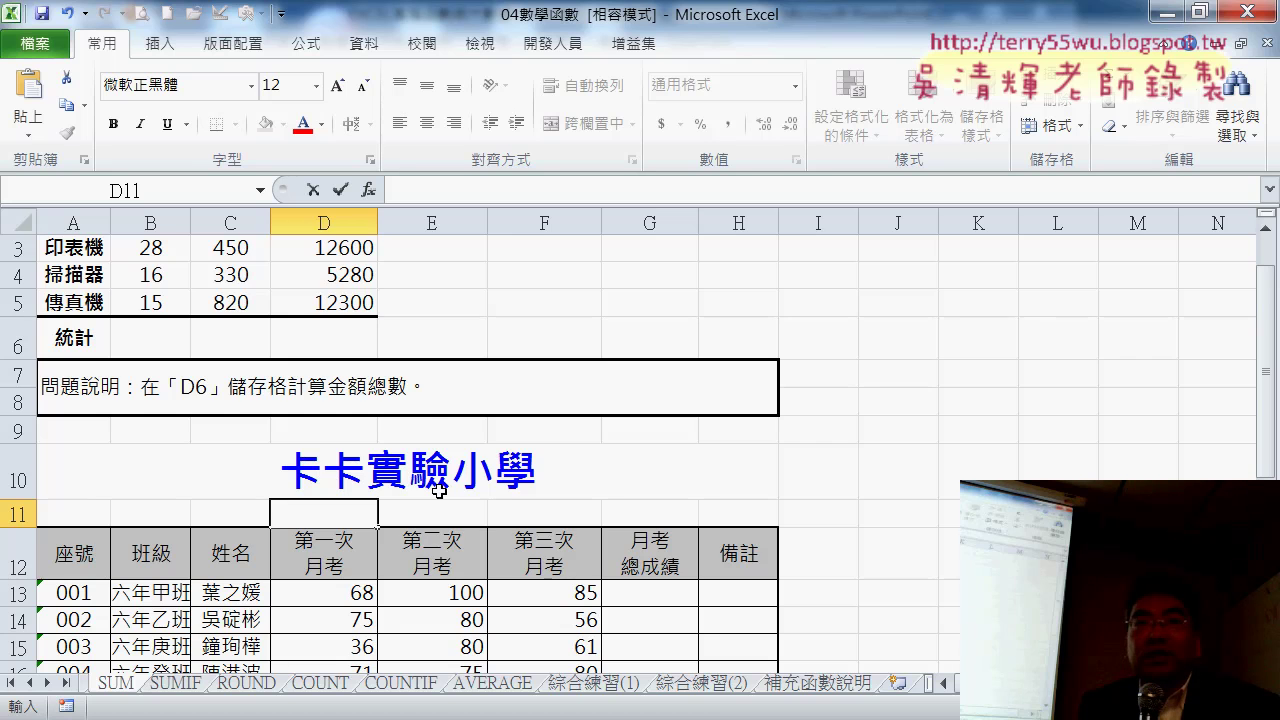
{"action": "scroll", "coordinate": [455, 488], "scroll_direction": "down", "scroll_amount": 1}
{"action": "left_click", "coordinate": [690, 462]}
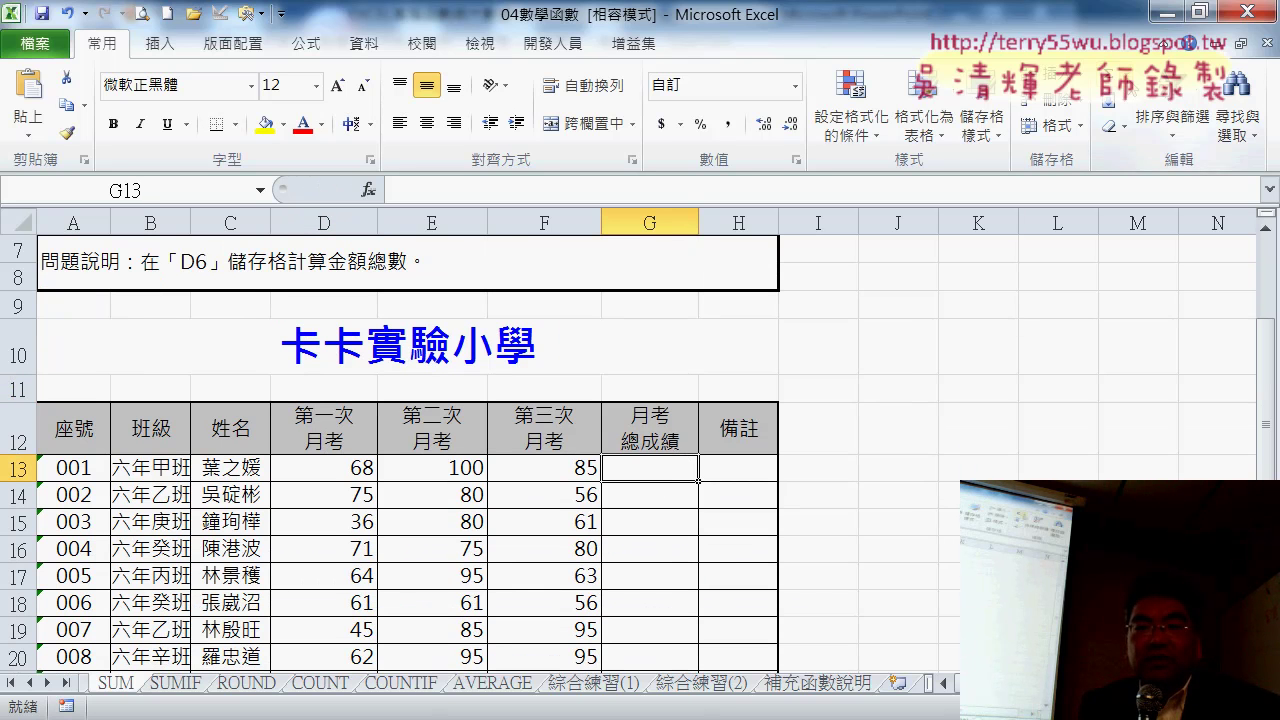
{"action": "left_click", "coordinate": [1130, 85]}
{"action": "left_click", "coordinate": [1140, 101]}
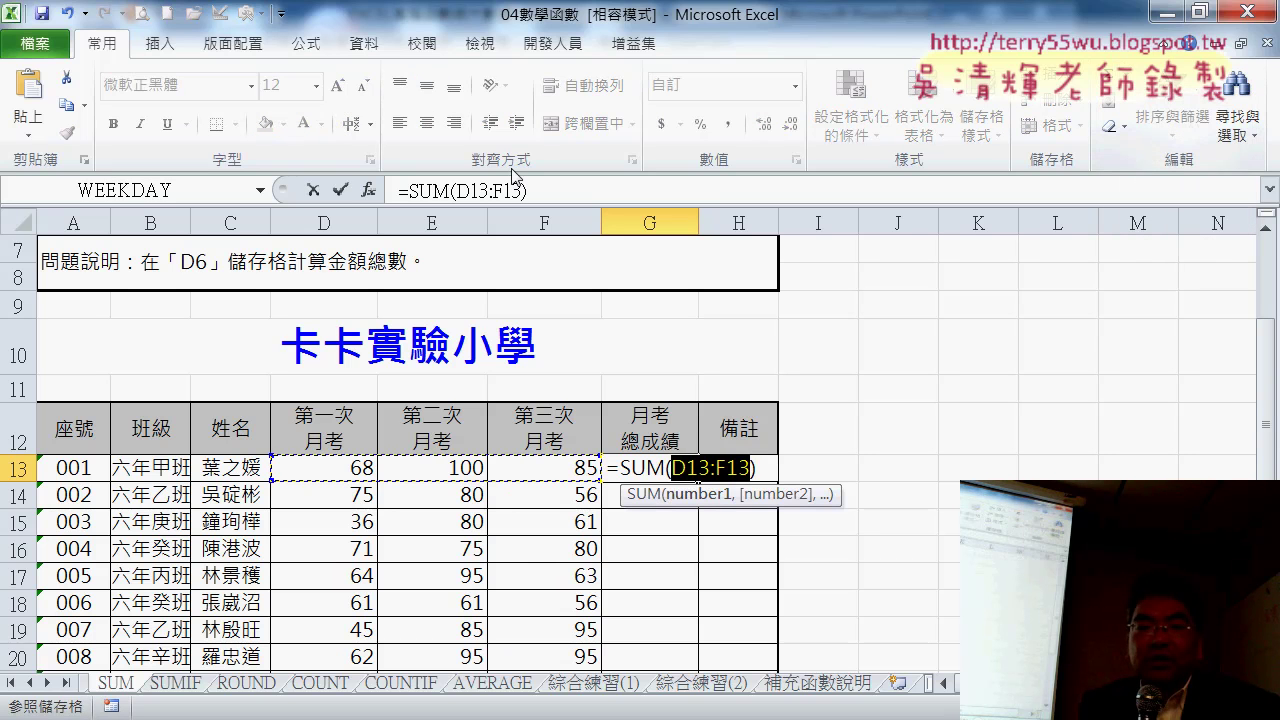
{"action": "left_click", "coordinate": [341, 189]}
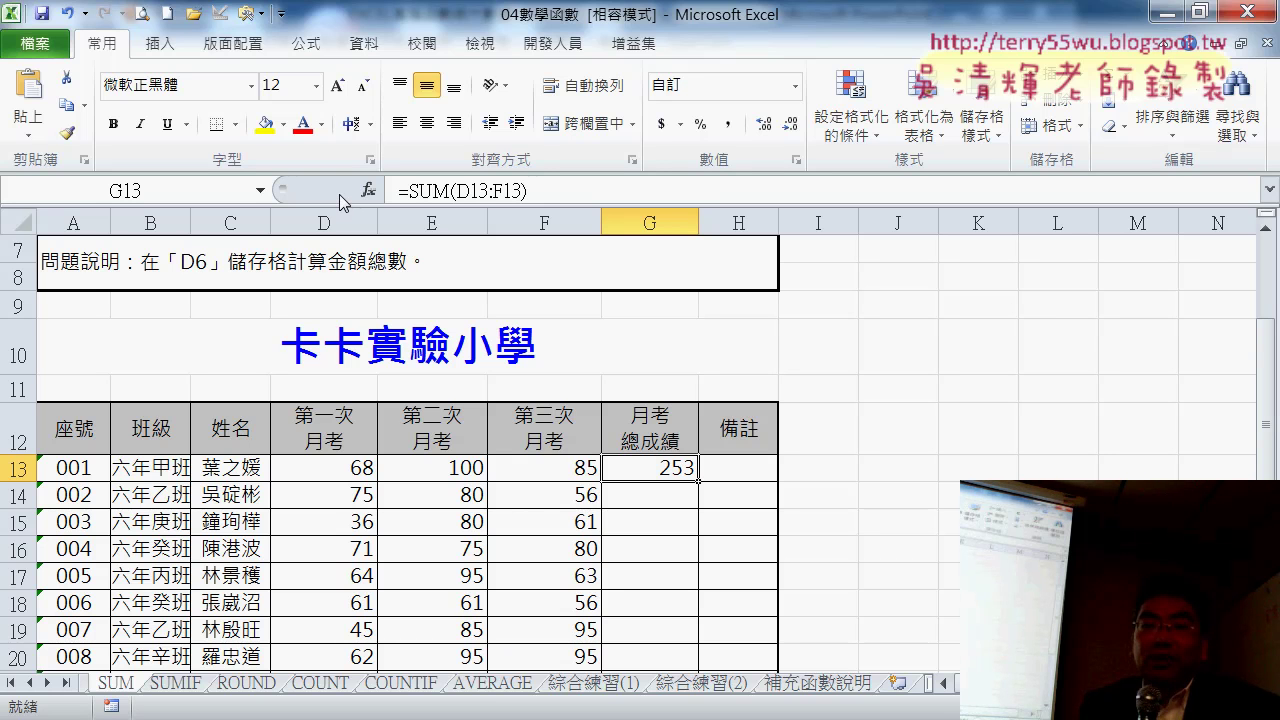
{"action": "key", "text": "Delete"}
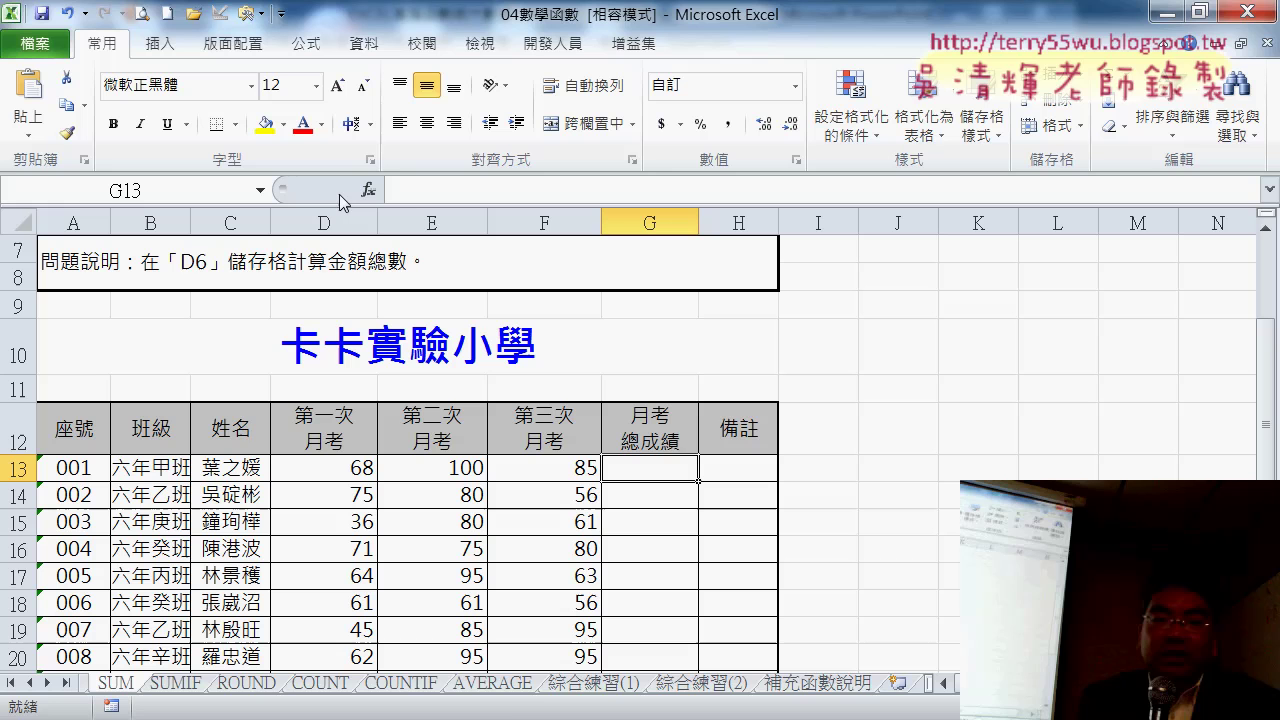
Enter a 30% weight in D11 and fill it across to F11
{"action": "left_click", "coordinate": [326, 387]}
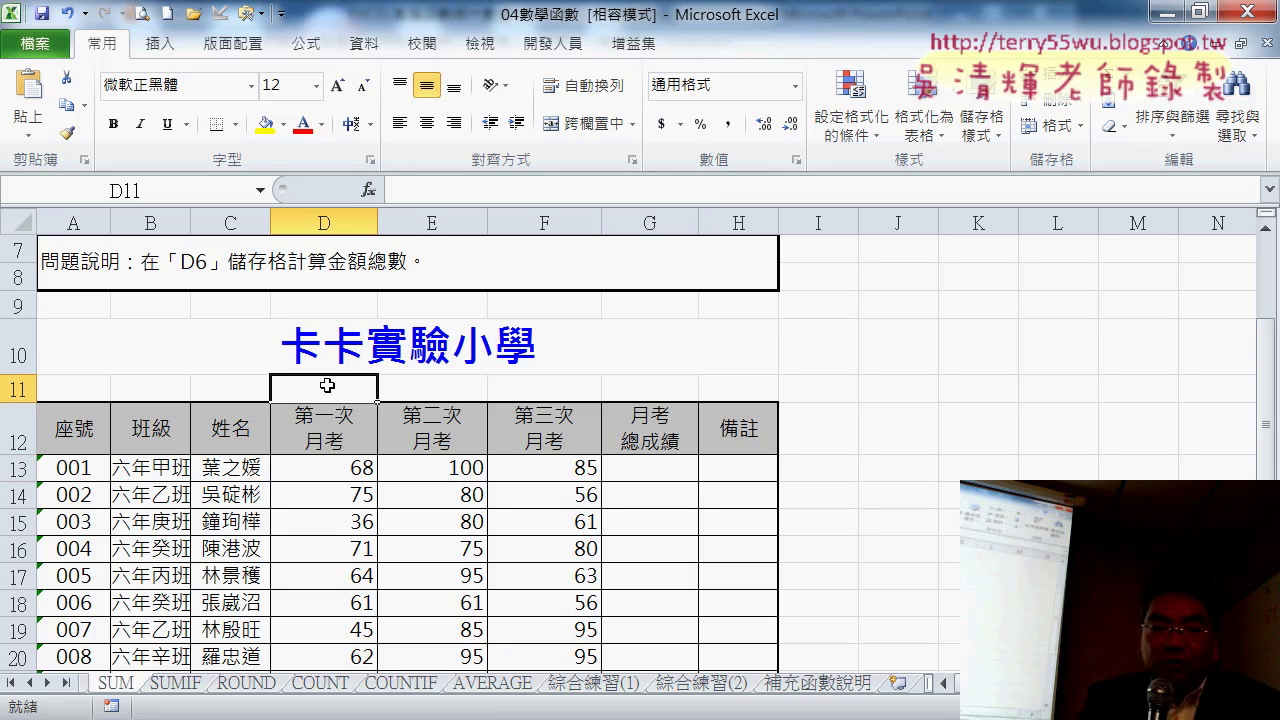
{"action": "type", "text": "3"}
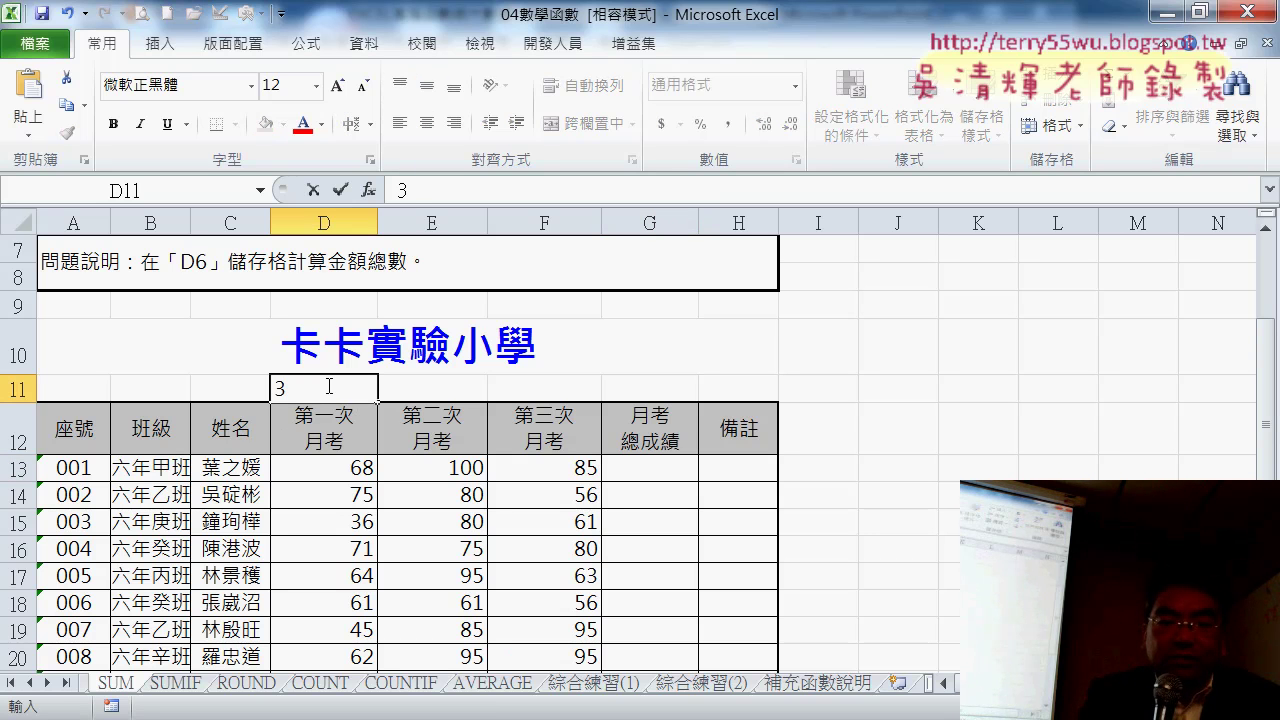
{"action": "type", "text": "0"}
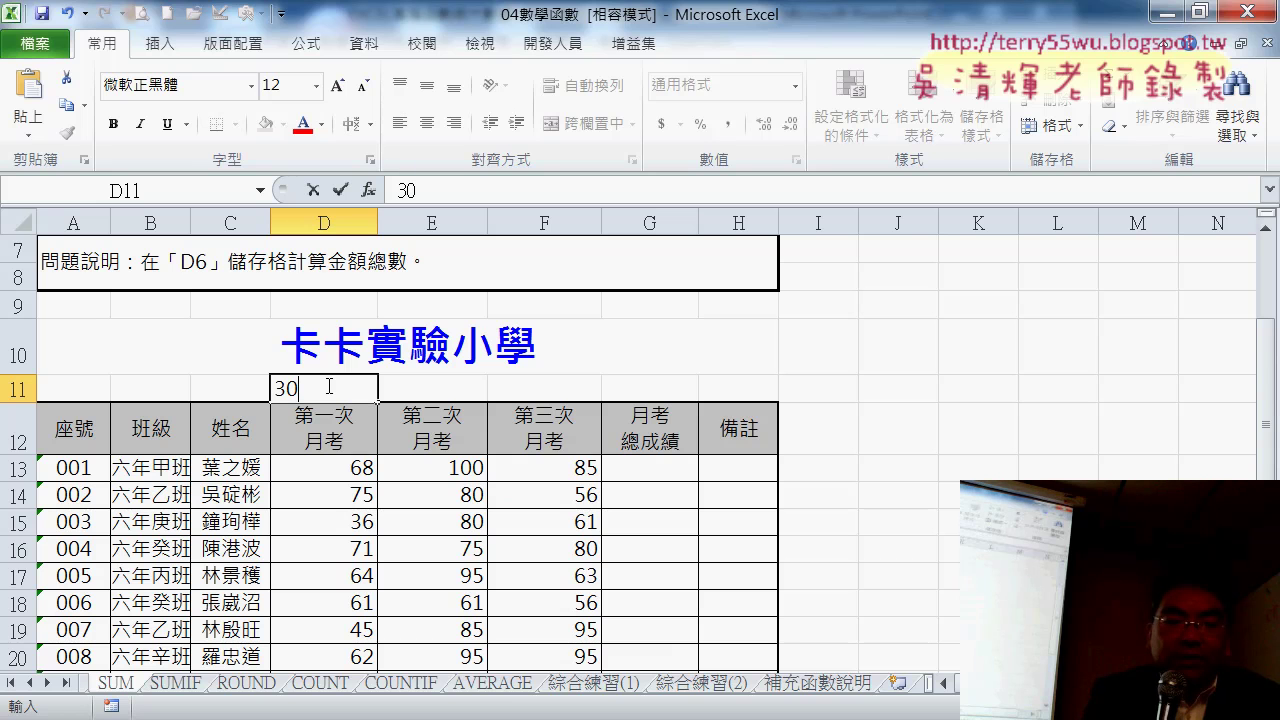
{"action": "type", "text": "%"}
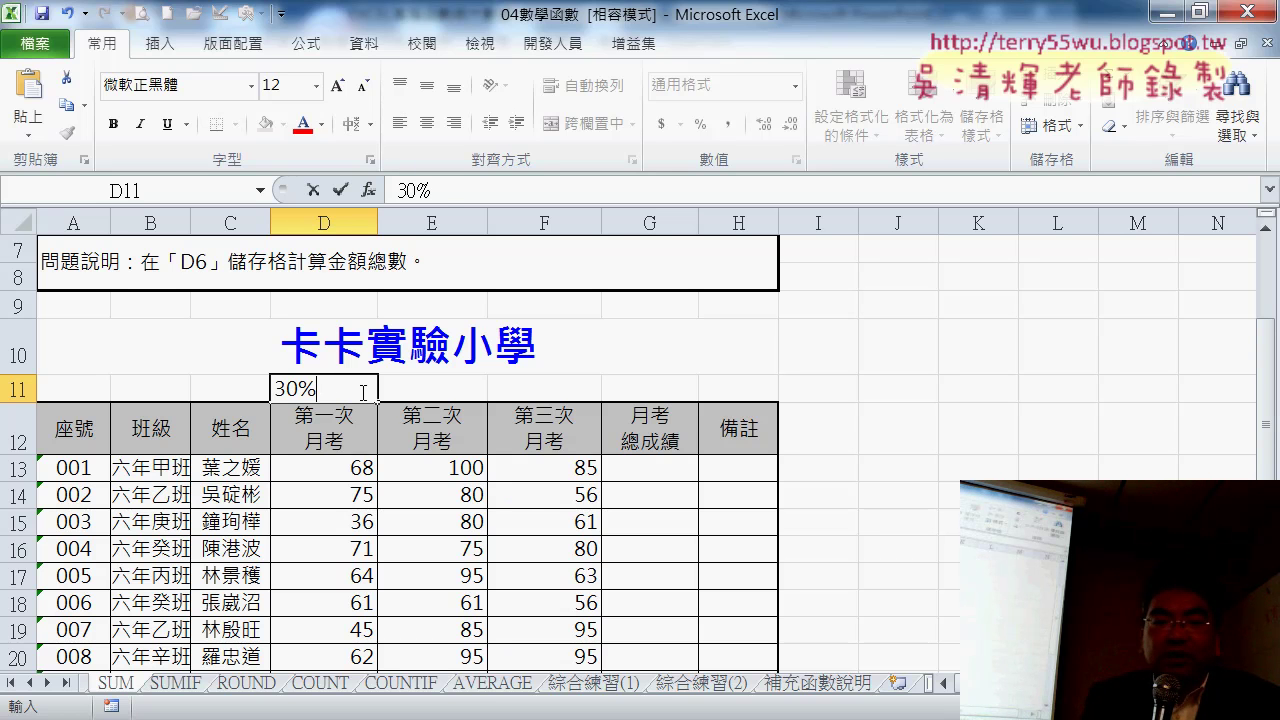
{"action": "left_click", "coordinate": [380, 404]}
{"action": "left_click", "coordinate": [375, 390]}
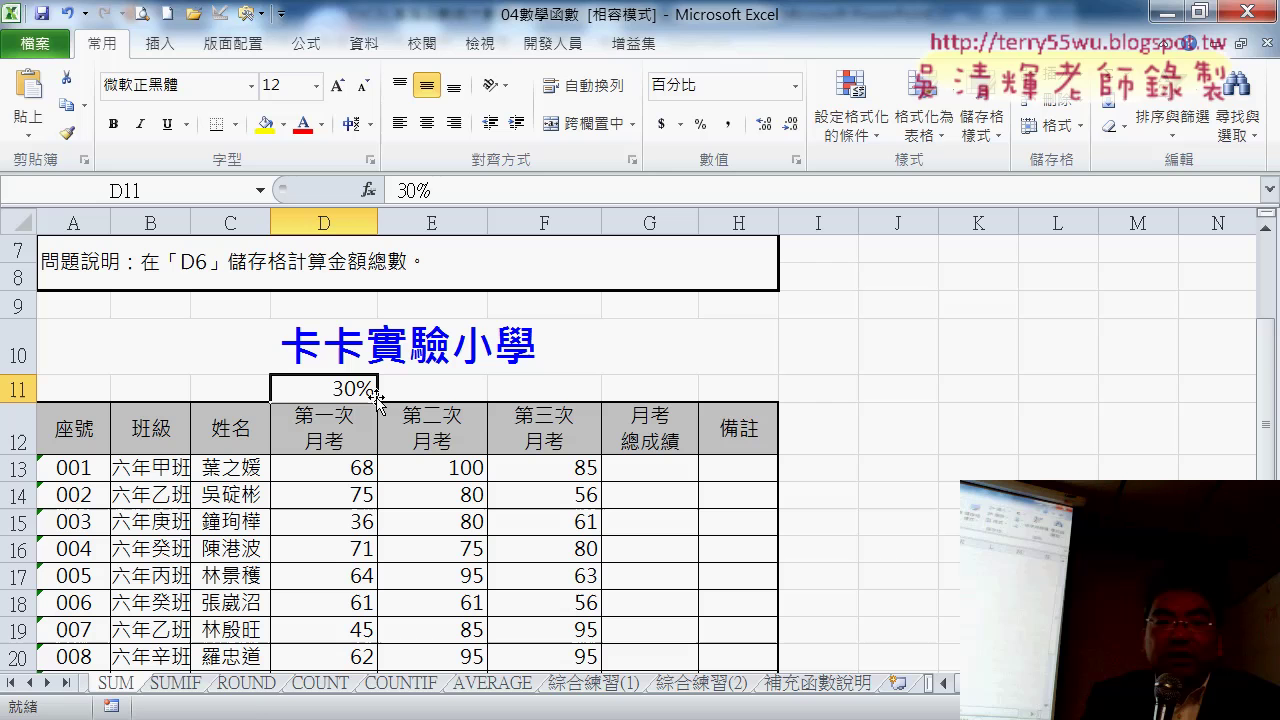
{"action": "left_click_drag", "start_coordinate": [379, 402], "coordinate": [603, 402]}
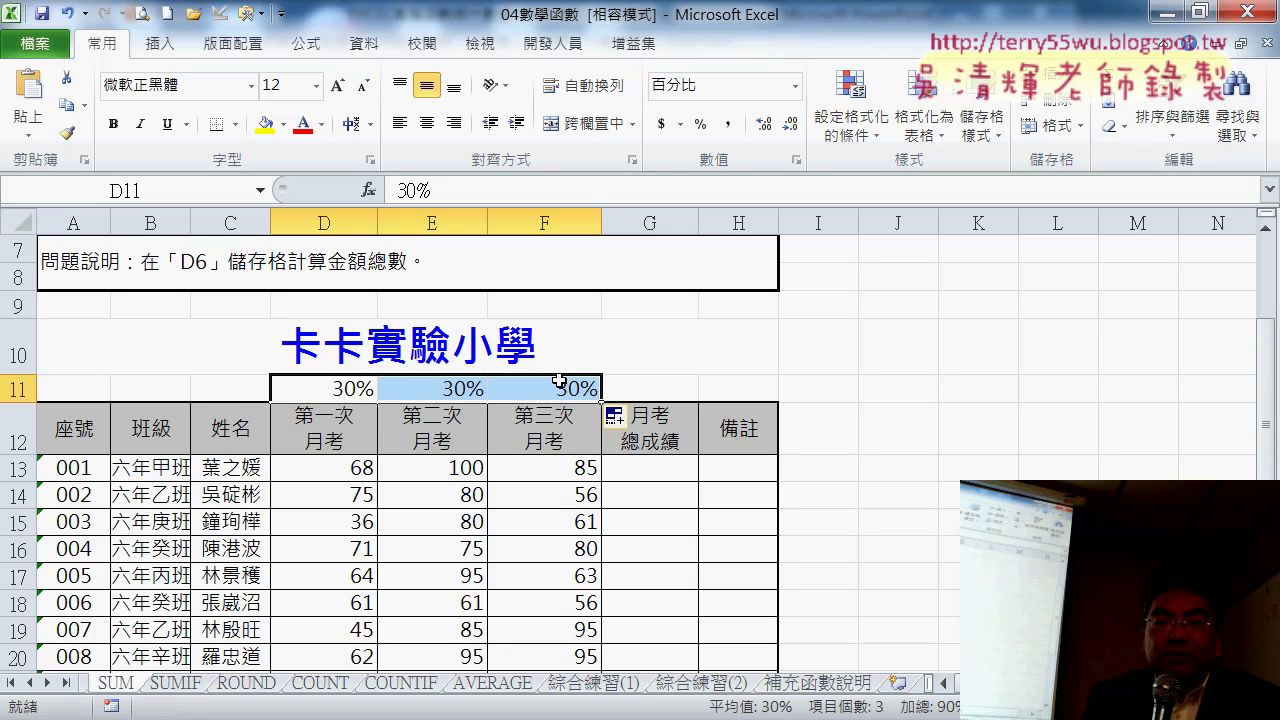
Change the weight in F11 from 30% to 40%
{"action": "left_click", "coordinate": [560, 390]}
{"action": "double_click", "coordinate": [560, 390]}
{"action": "left_click_drag", "start_coordinate": [490, 390], "coordinate": [568, 391]}
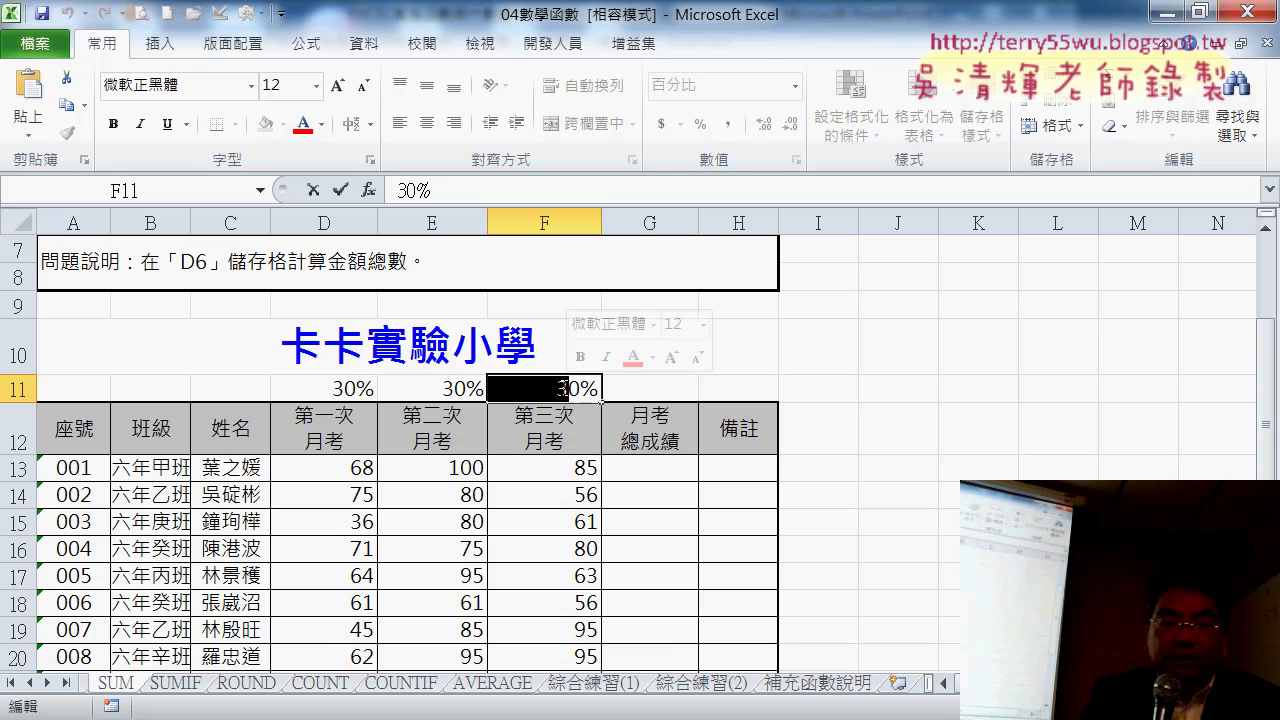
{"action": "type", "text": "4"}
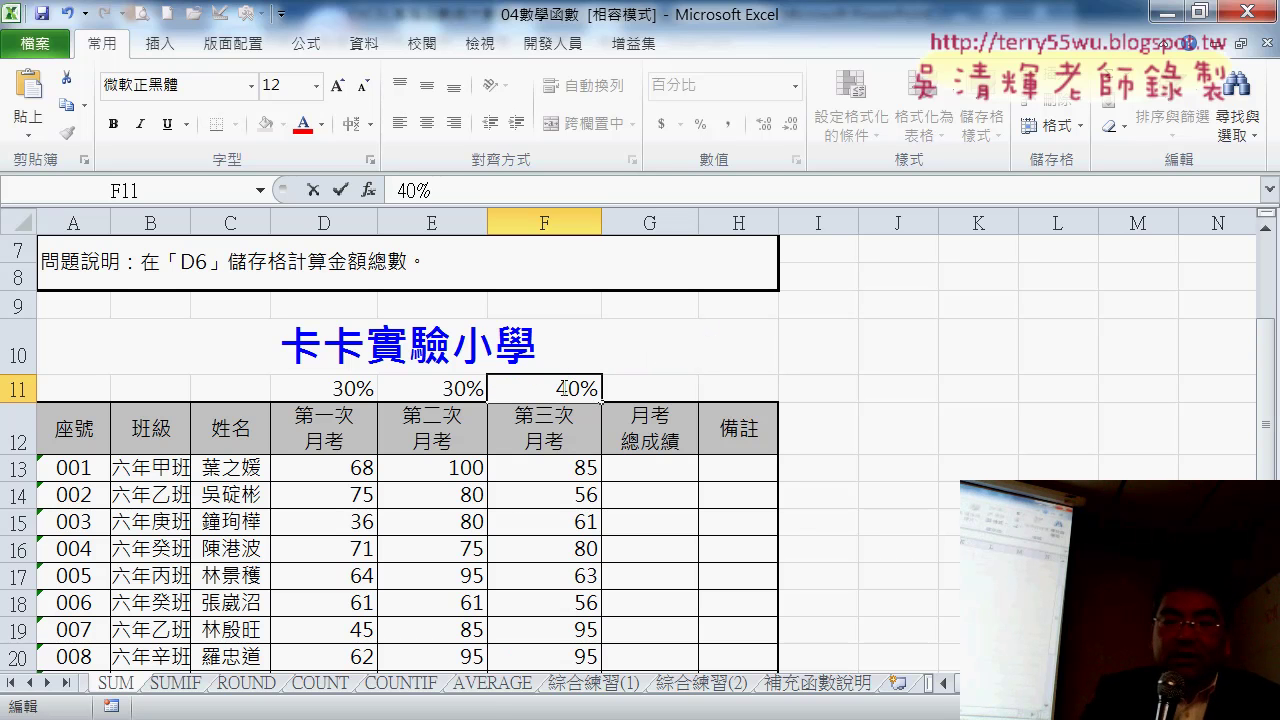
{"action": "key", "text": "Return"}
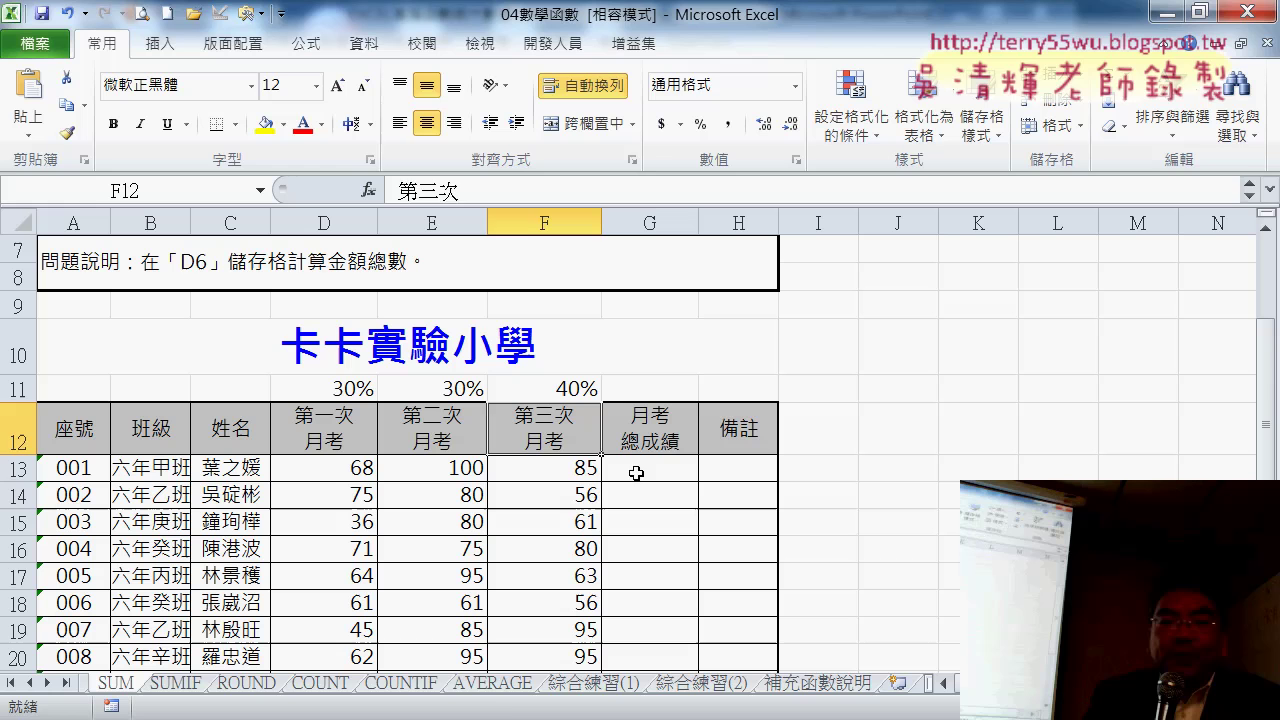
Build =D13*D11+E13*E11+F13 in G13's formula bar by clicking each score and weight cell
{"action": "left_click", "coordinate": [660, 470]}
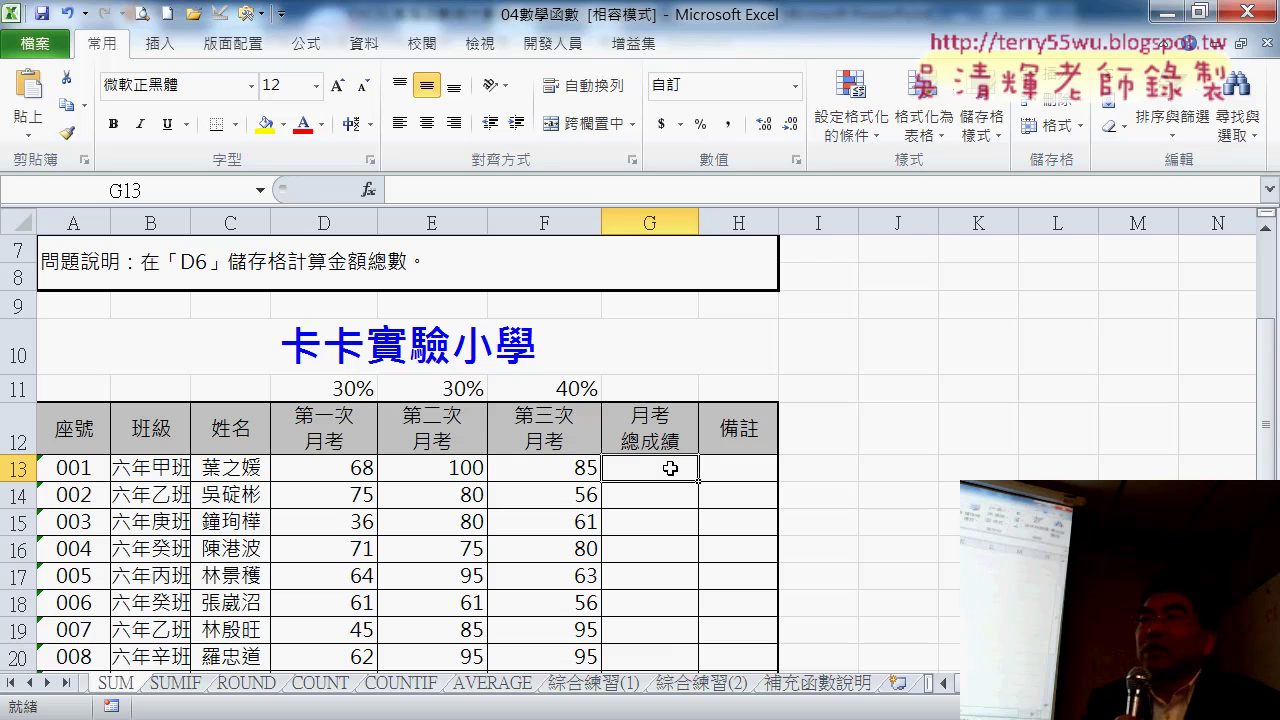
{"action": "left_click", "coordinate": [440, 191]}
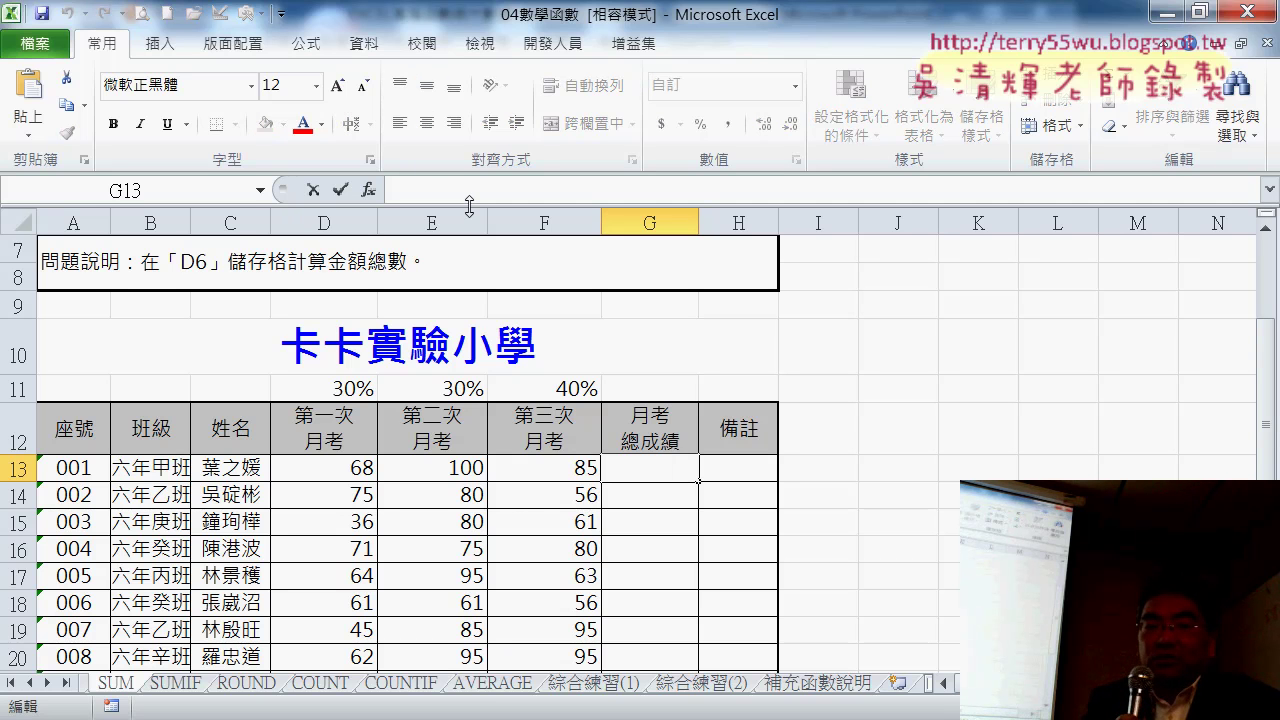
{"action": "type", "text": "="}
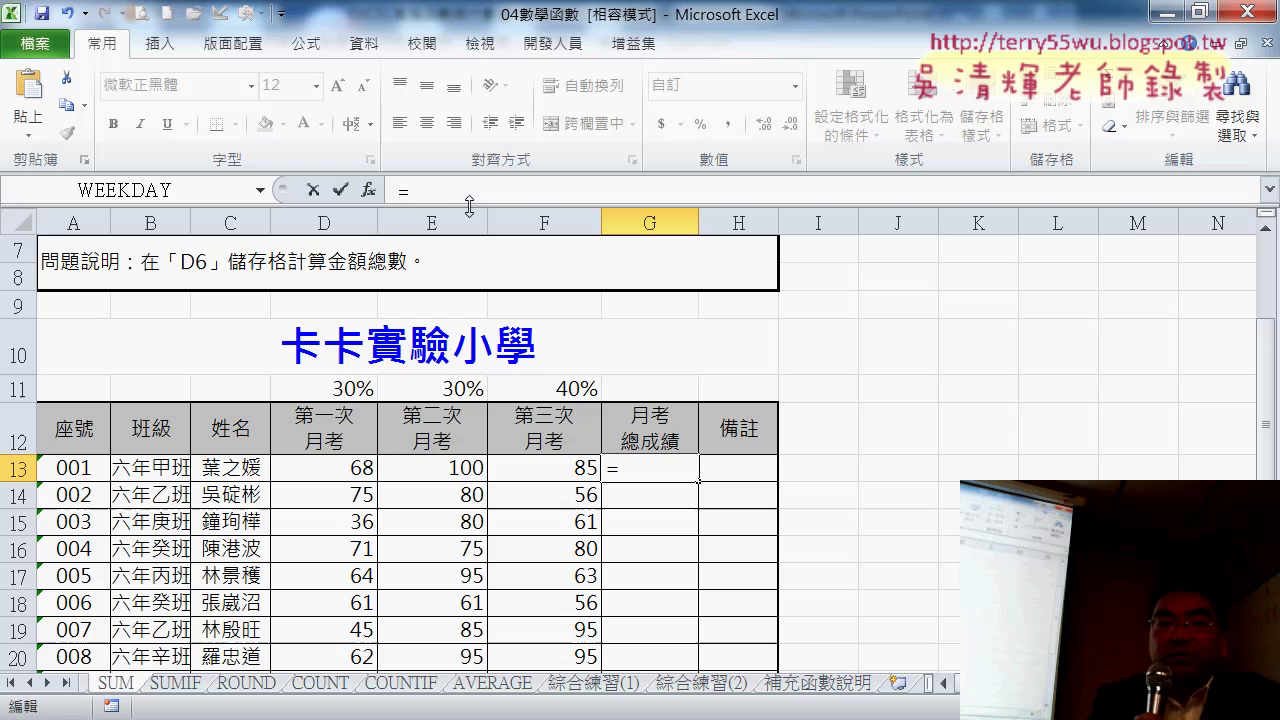
{"action": "left_click", "coordinate": [348, 466]}
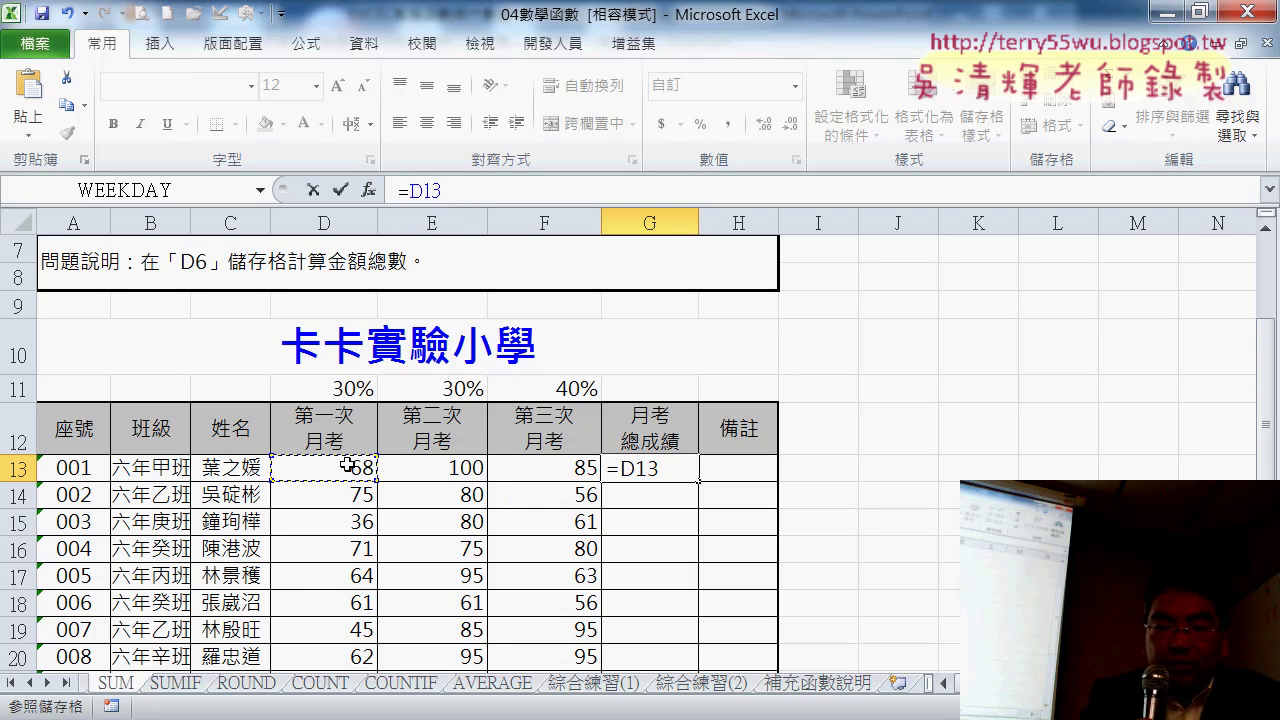
{"action": "type", "text": "*"}
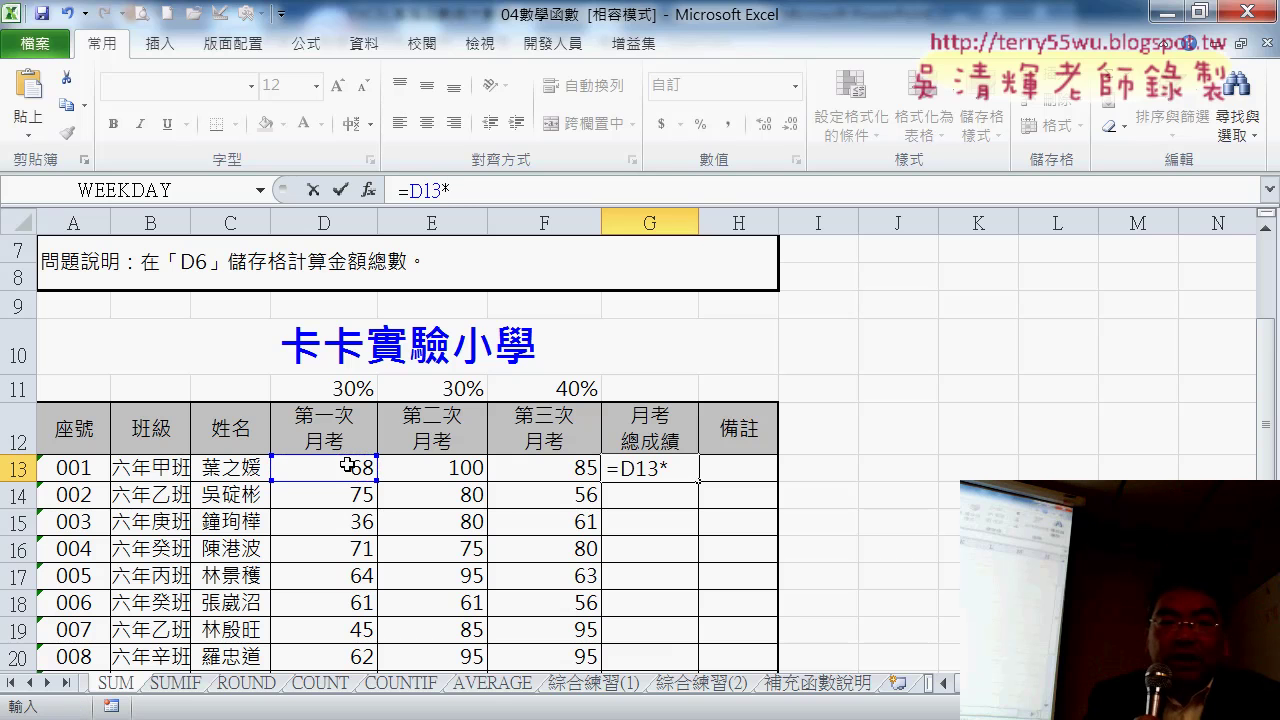
{"action": "left_click", "coordinate": [326, 389]}
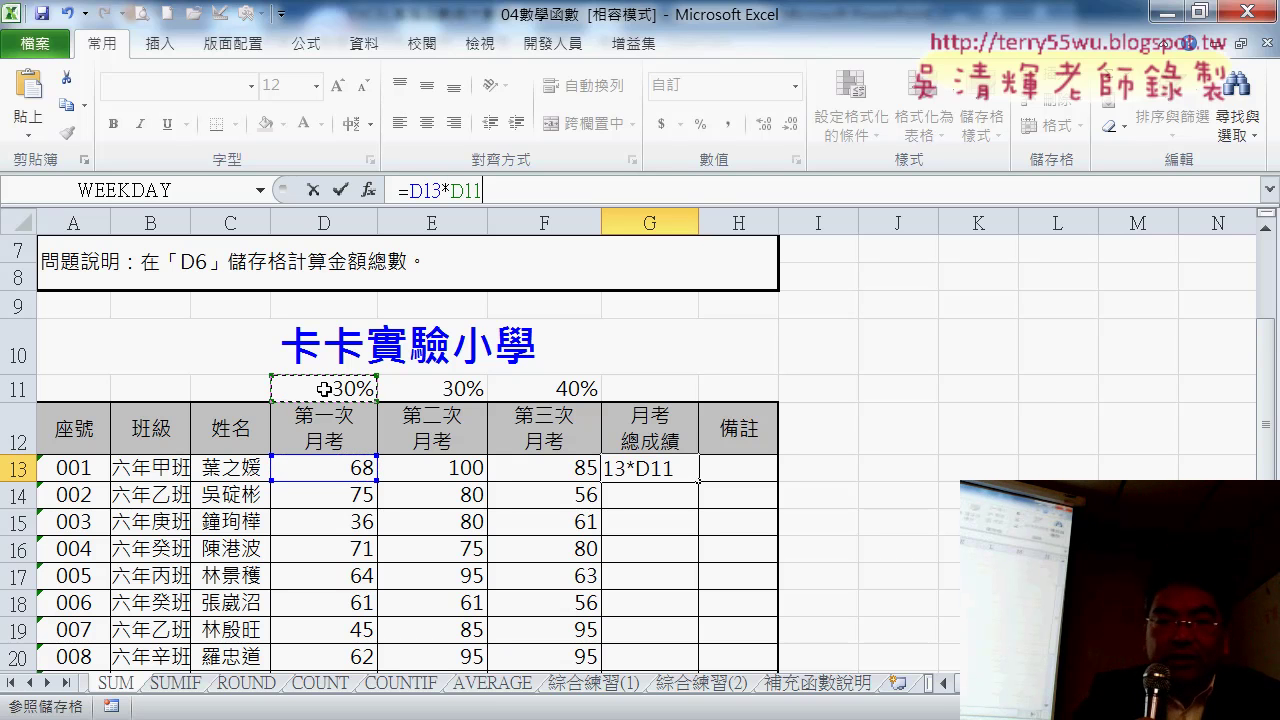
{"action": "type", "text": "+"}
{"action": "left_click", "coordinate": [468, 472]}
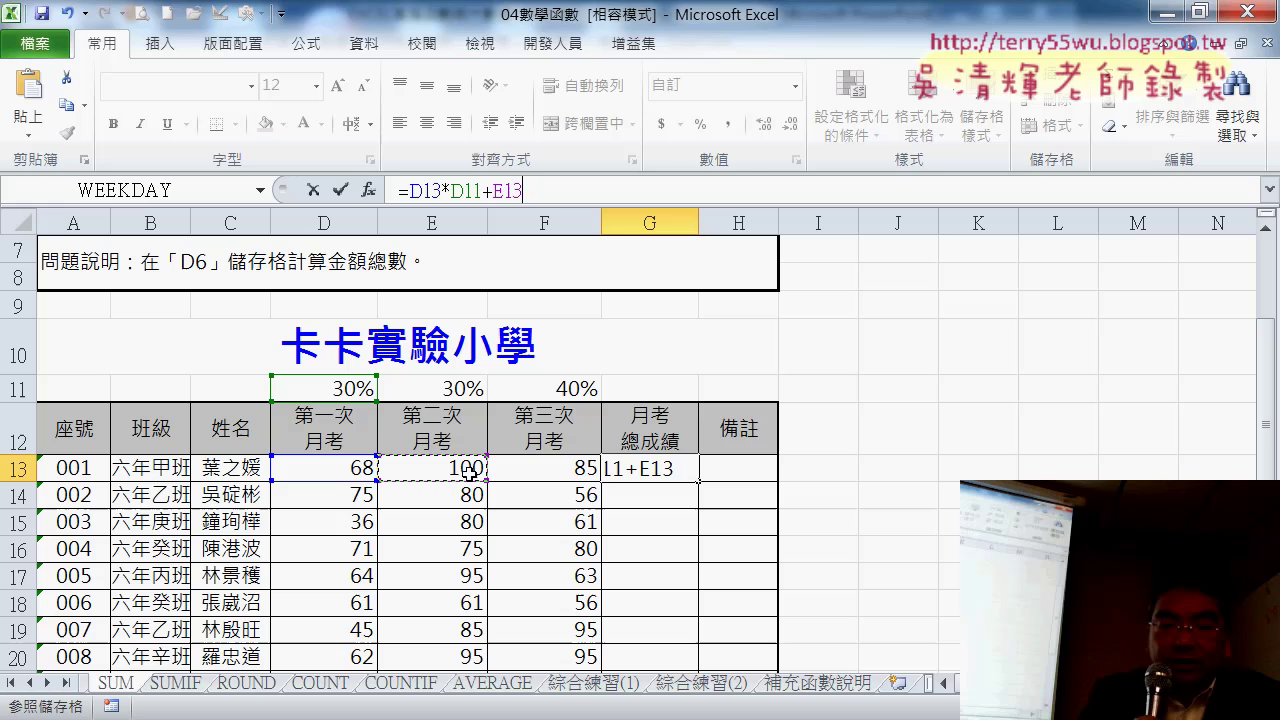
{"action": "type", "text": "*"}
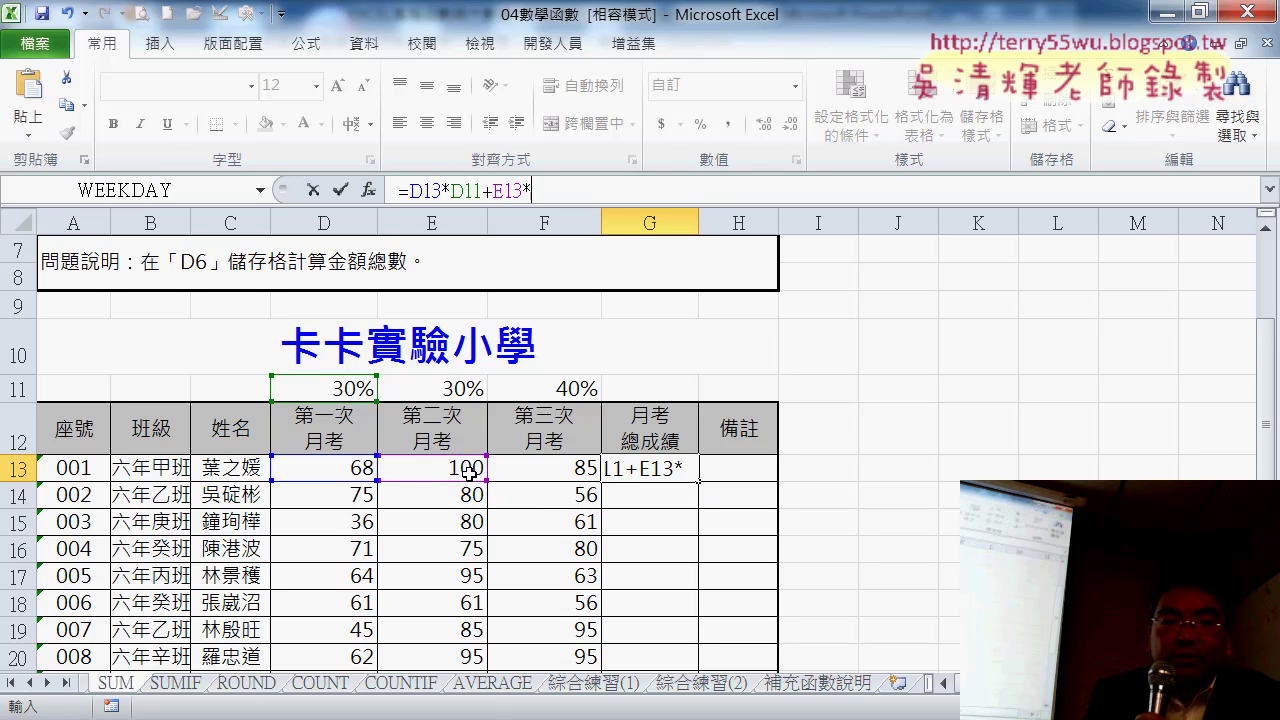
{"action": "left_click", "coordinate": [453, 385]}
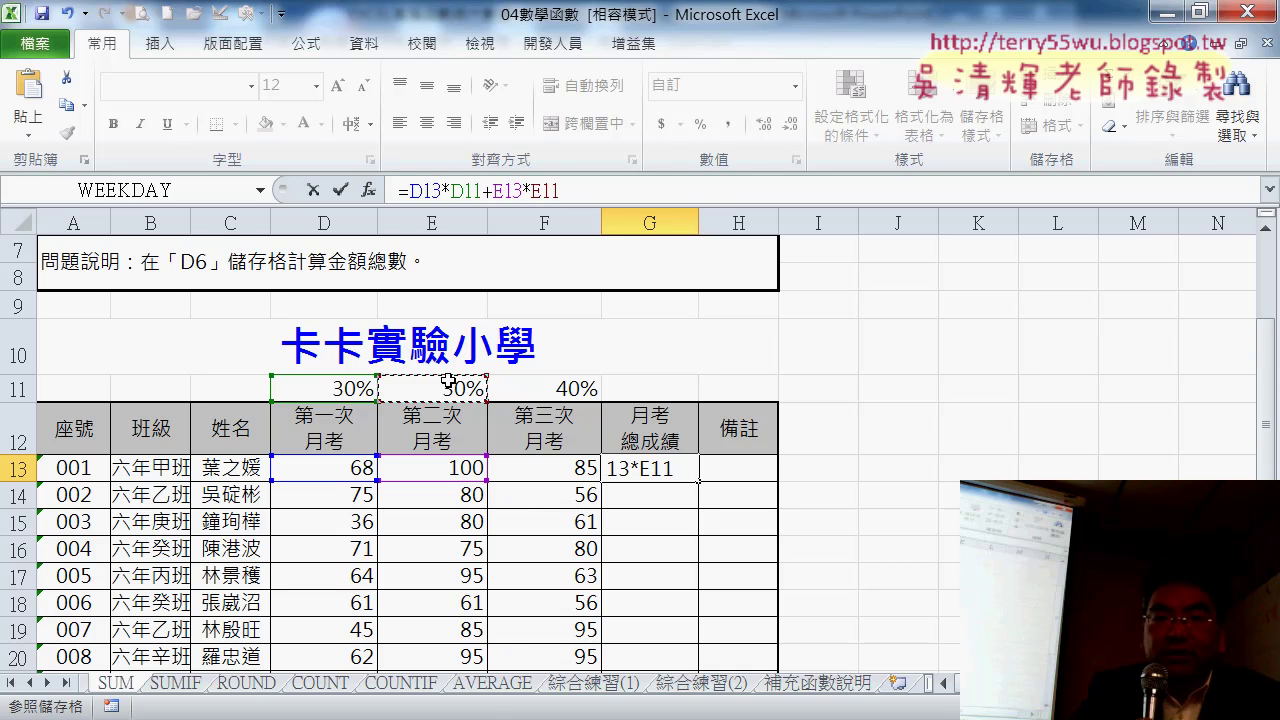
{"action": "type", "text": "+"}
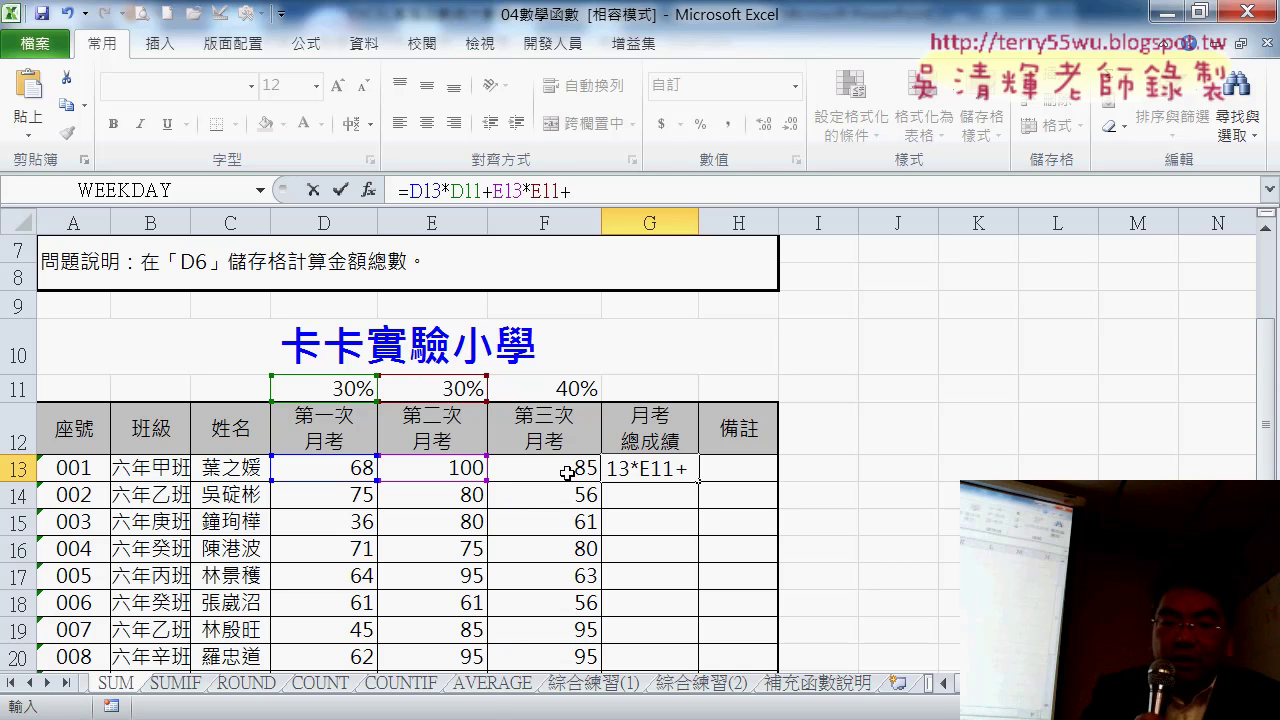
{"action": "left_click", "coordinate": [567, 472]}
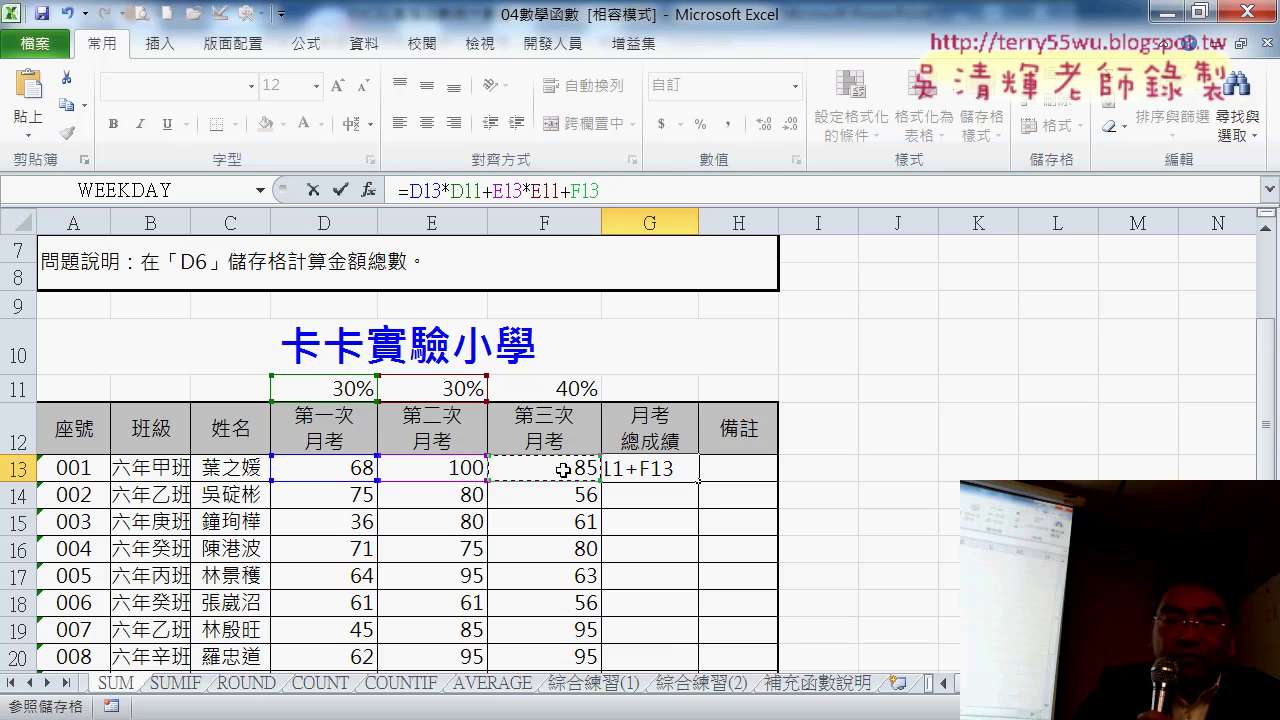
Finish G13 as =D13*D11+E13*E11+F13*F11 (84) and fill it down to G20
{"action": "type", "text": "*"}
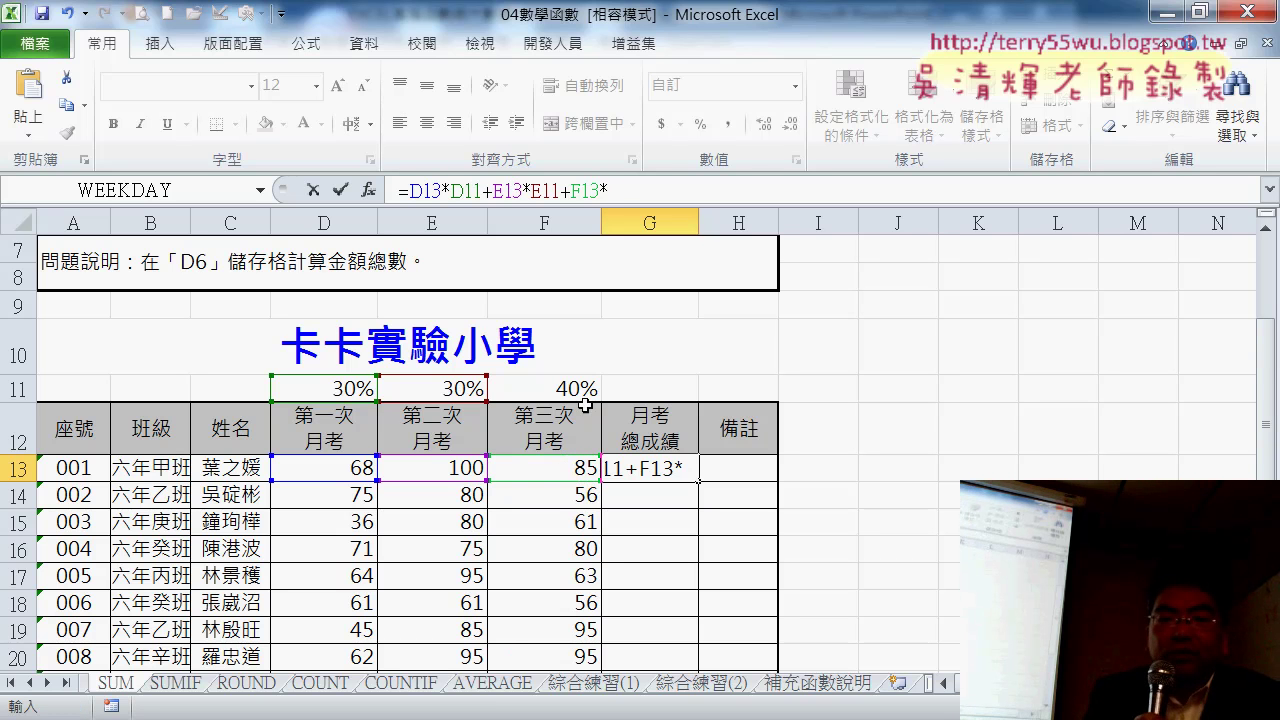
{"action": "left_click", "coordinate": [585, 389]}
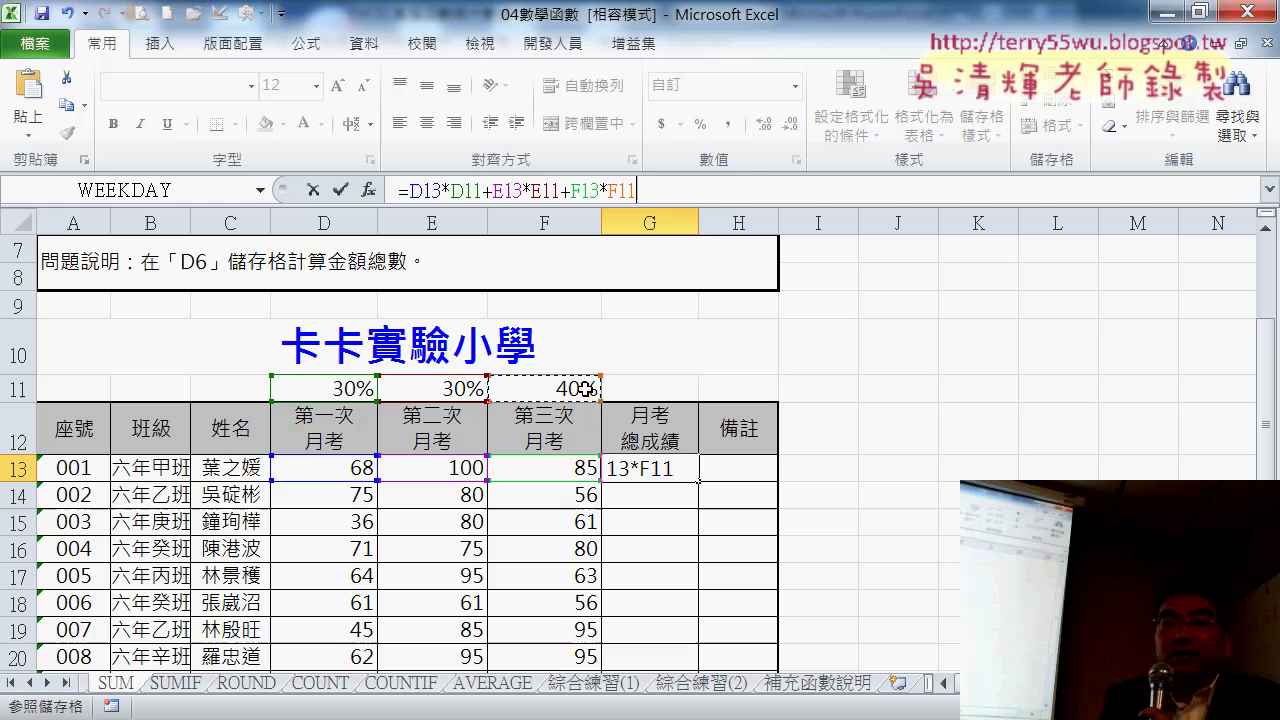
{"action": "left_click", "coordinate": [341, 189]}
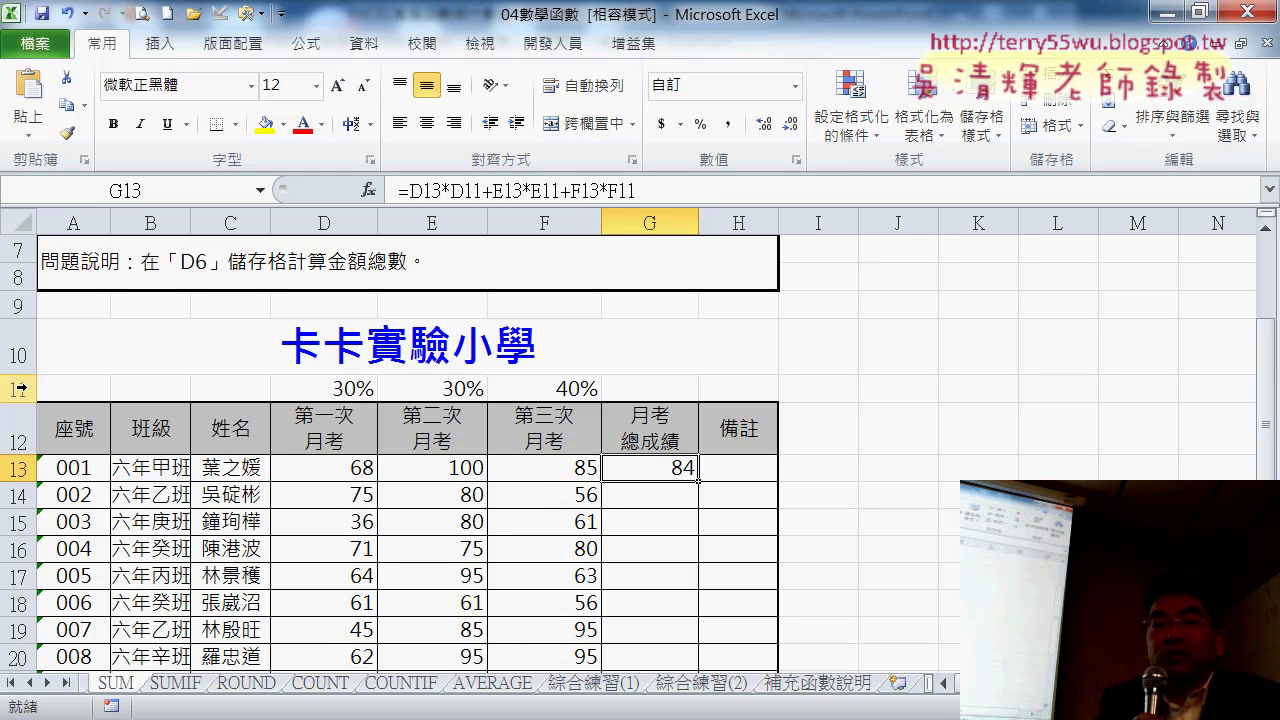
{"action": "double_click", "coordinate": [698, 481]}
After checking G14's copied formula, edit G13's weight references to D$11, E$11 and $F$11
{"action": "left_click", "coordinate": [680, 497]}
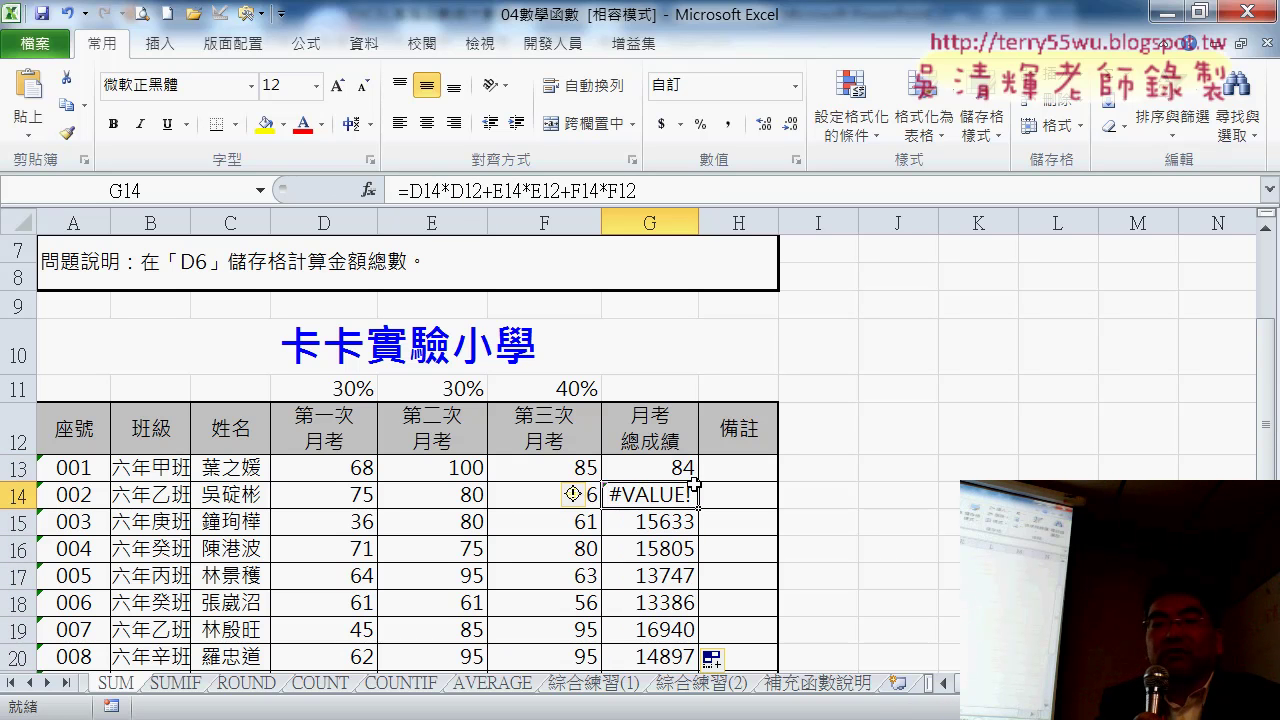
{"action": "left_click", "coordinate": [676, 468]}
{"action": "left_click", "coordinate": [551, 192]}
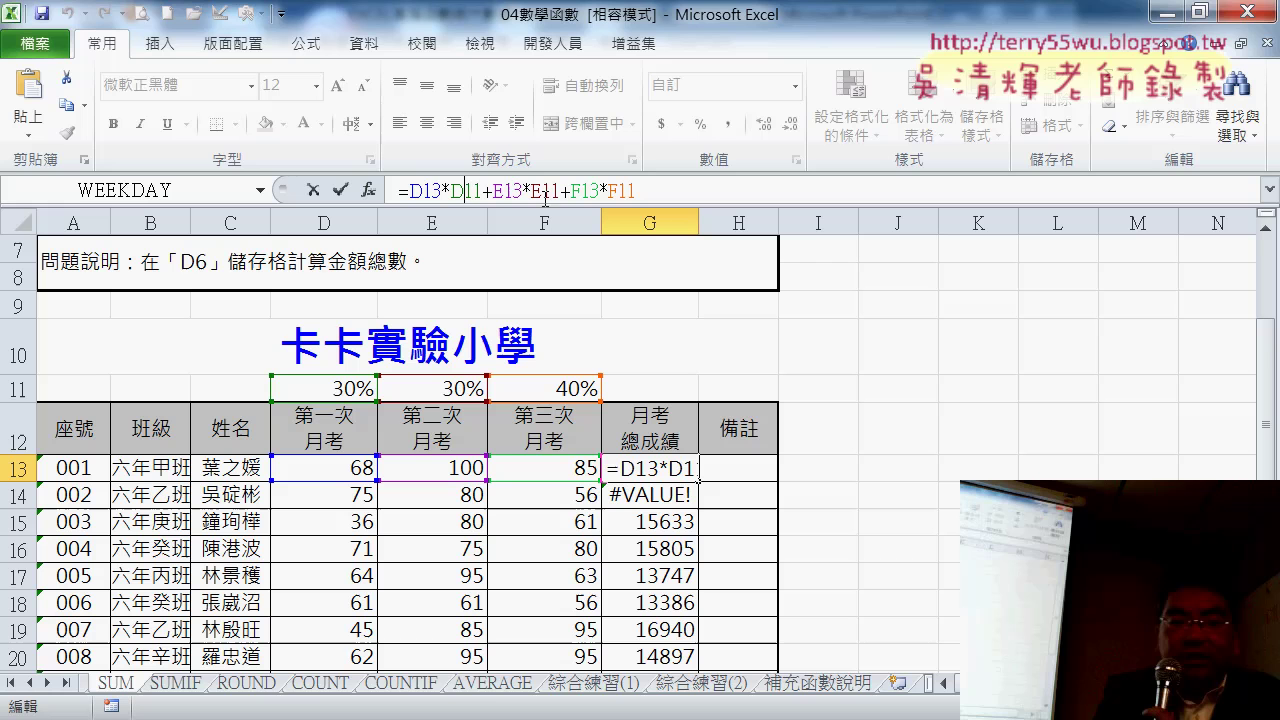
{"action": "type", "text": "$"}
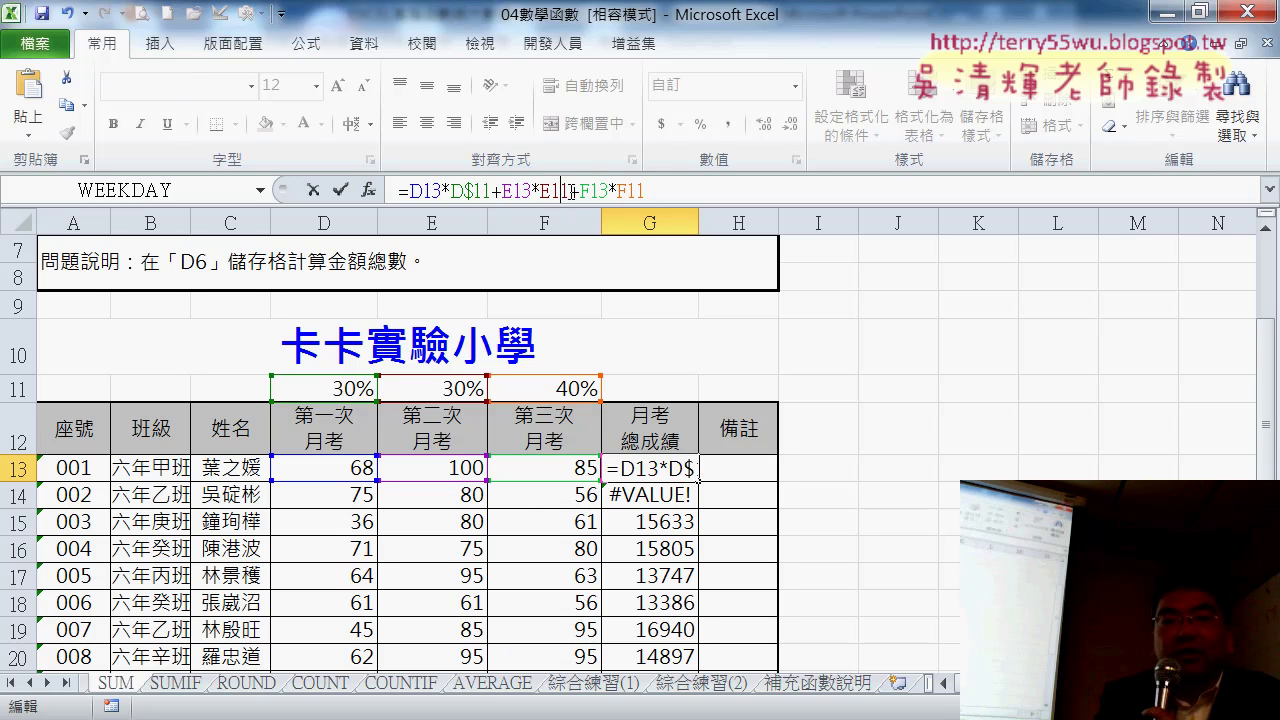
{"action": "left_click", "coordinate": [556, 190]}
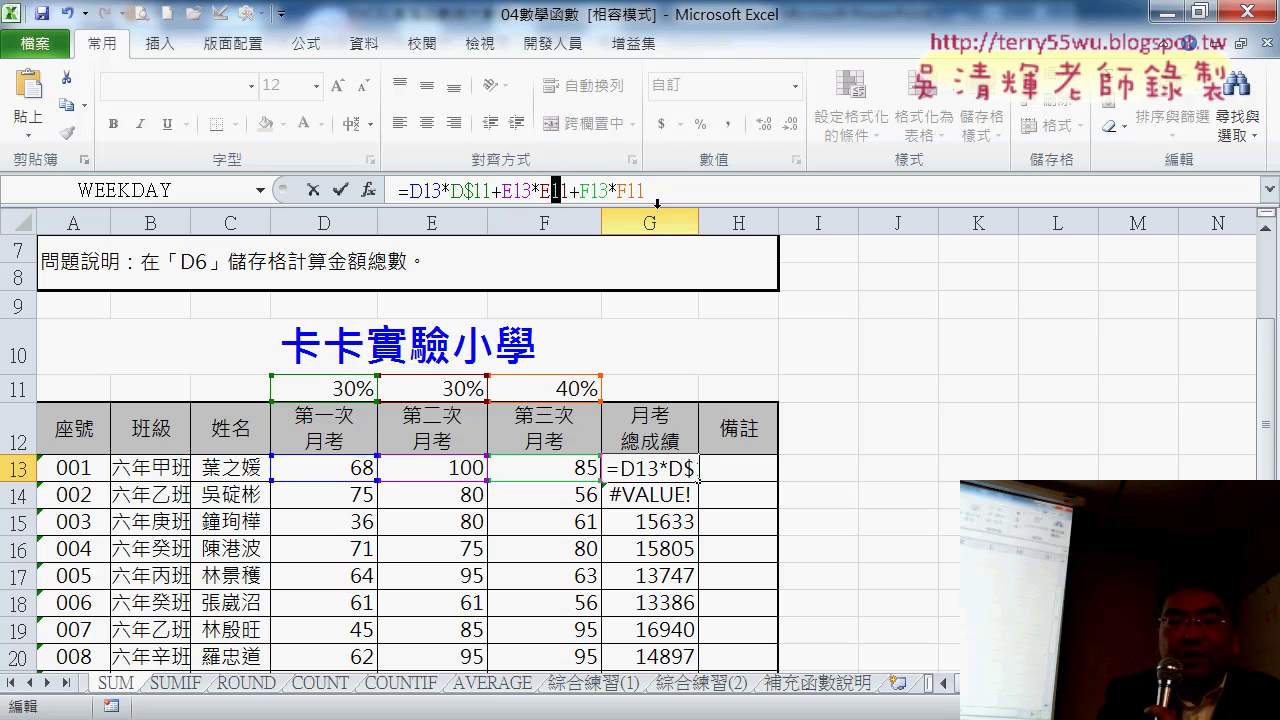
{"action": "key", "text": "Left"}
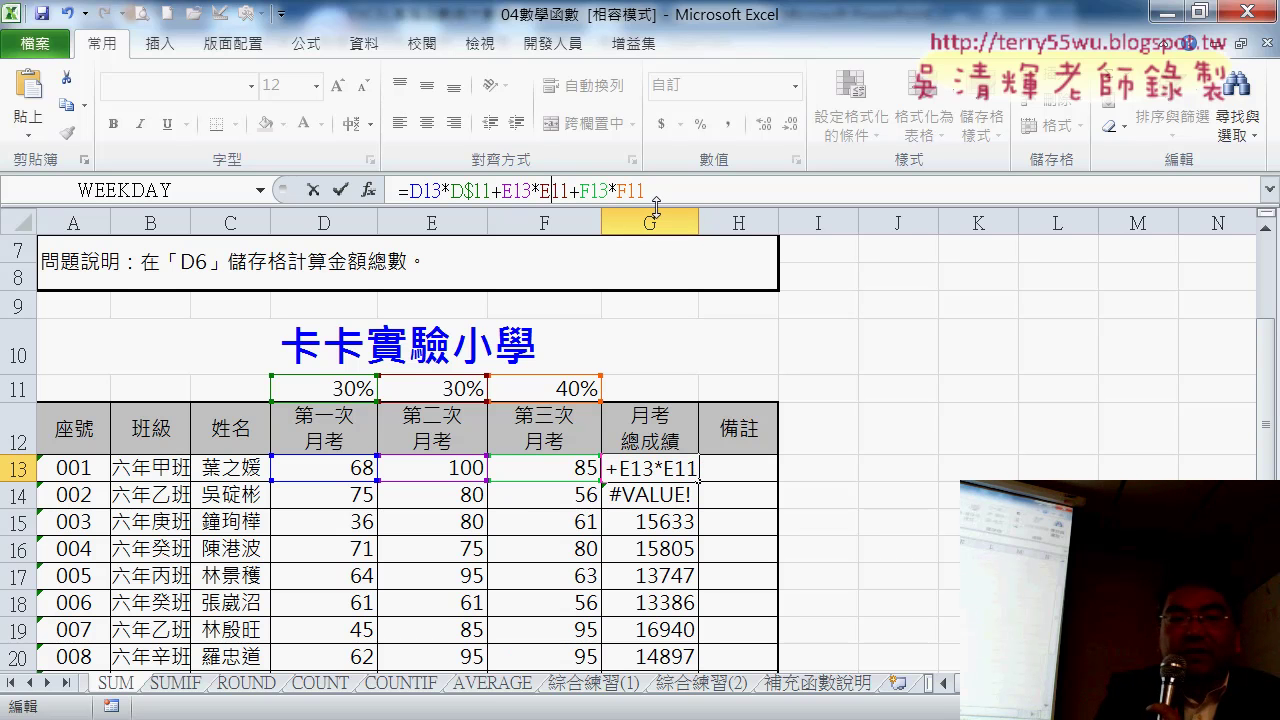
{"action": "type", "text": "$"}
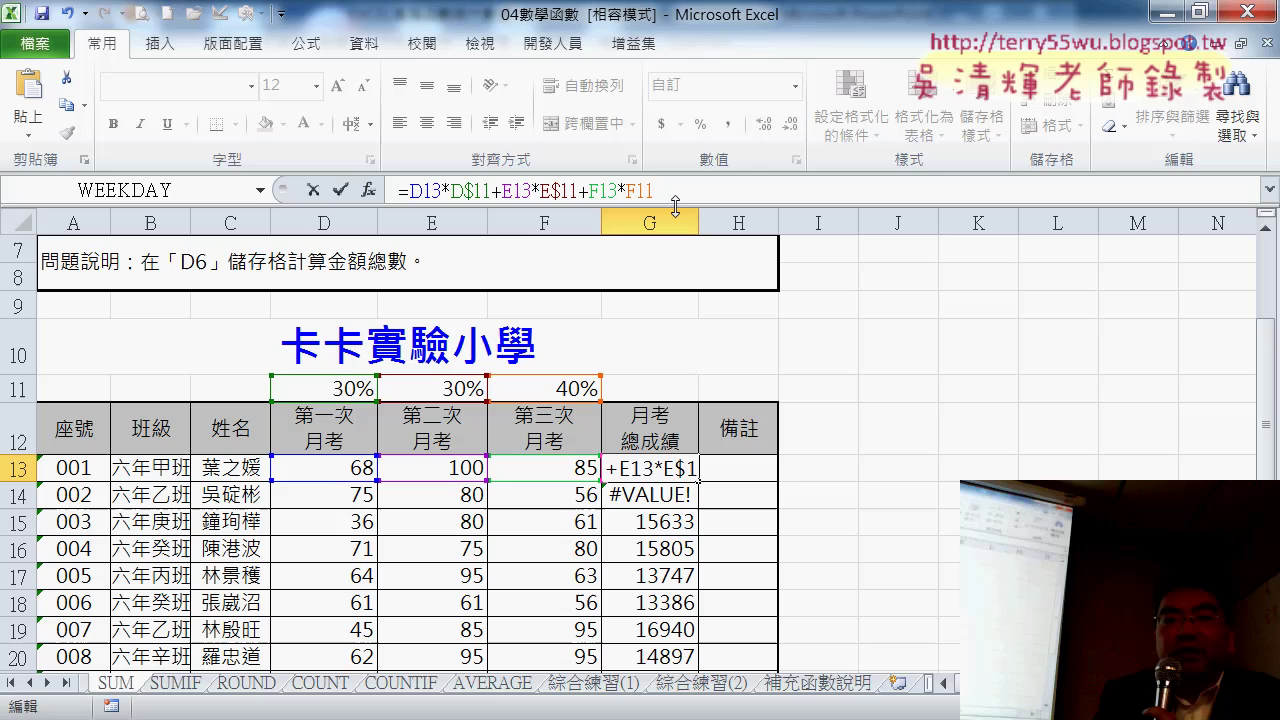
{"action": "left_click", "coordinate": [632, 191]}
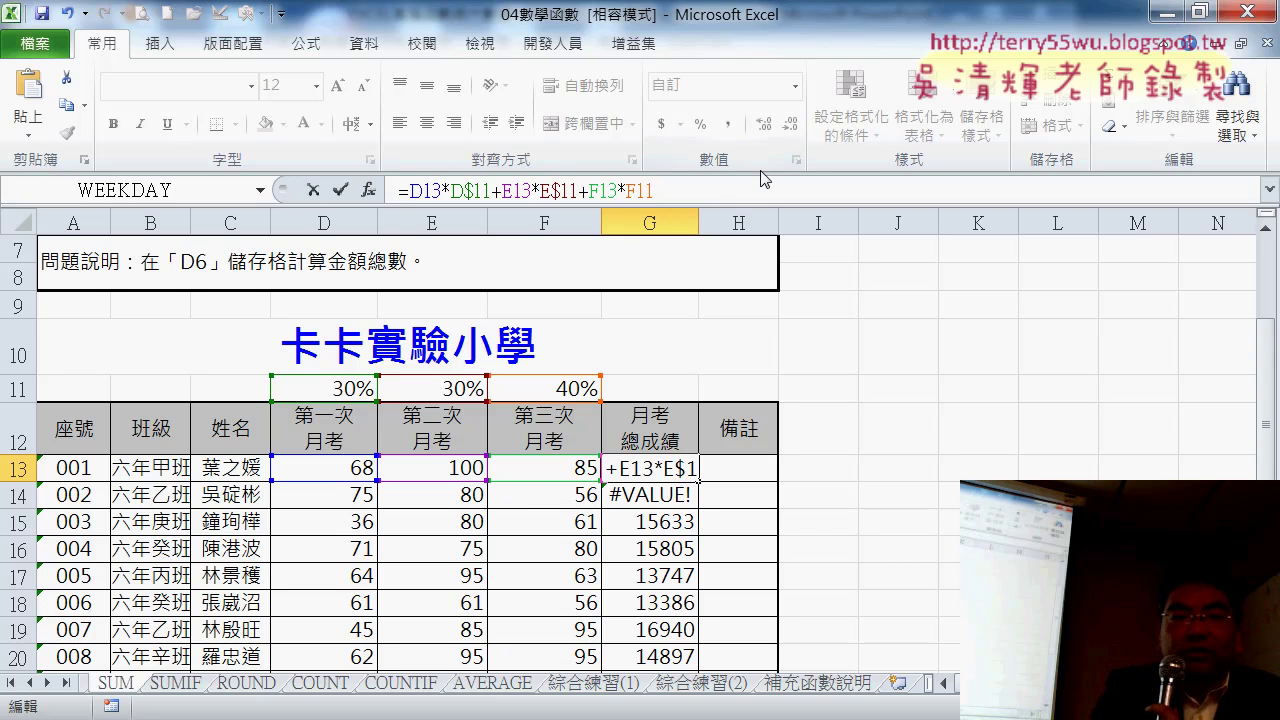
{"action": "key", "text": "F4"}
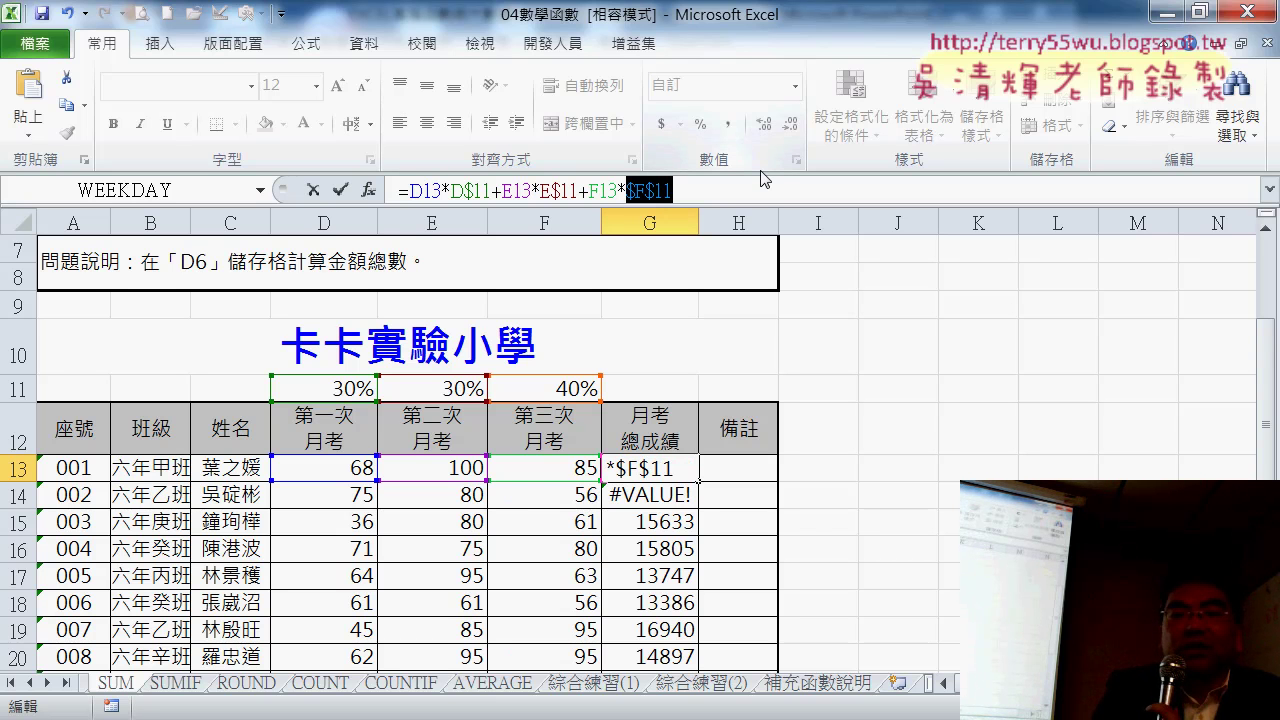
Switch $F$11 to F$11, confirm G13's total of 84, and fill it down to G20
{"action": "key", "text": "F4"}
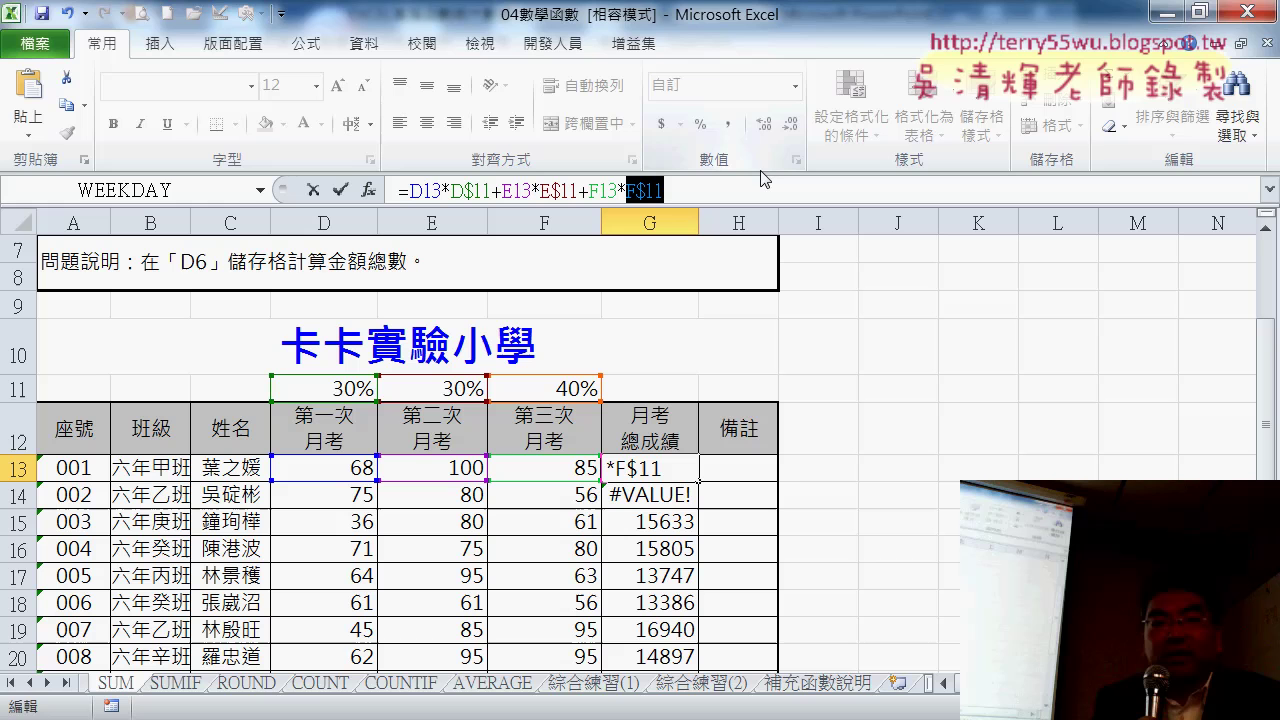
{"action": "left_click", "coordinate": [341, 189]}
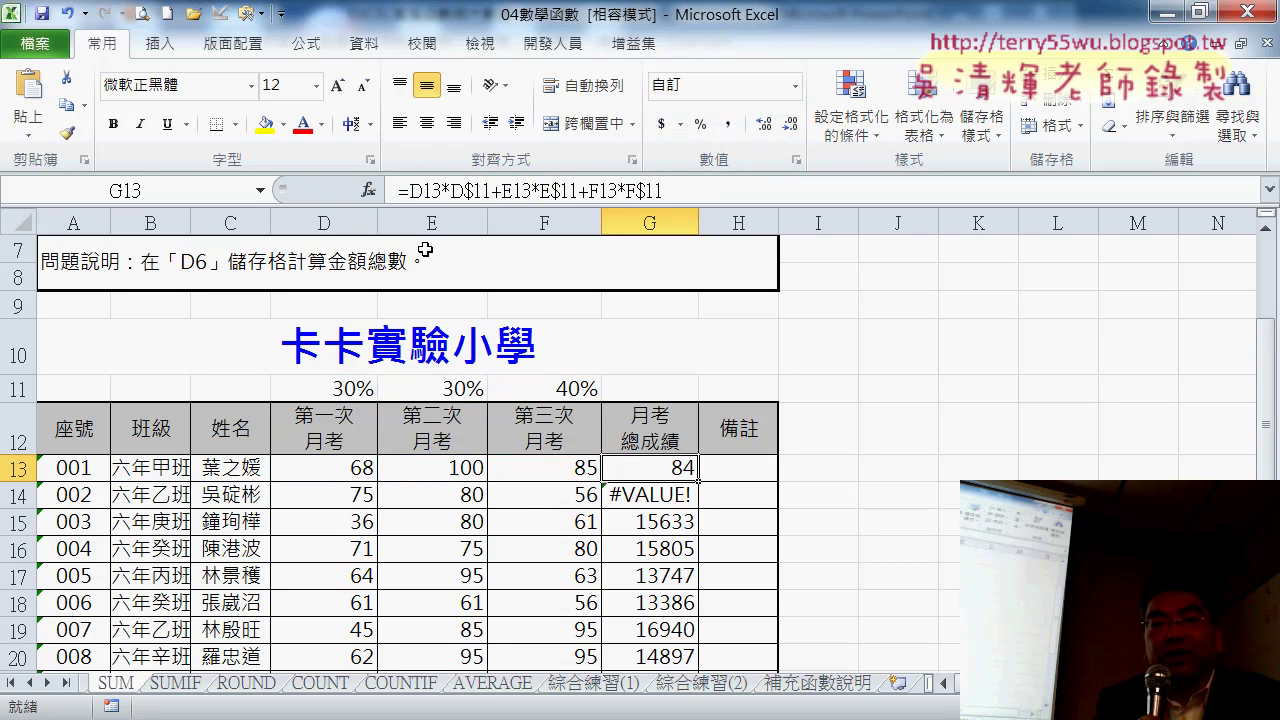
{"action": "double_click", "coordinate": [703, 480]}
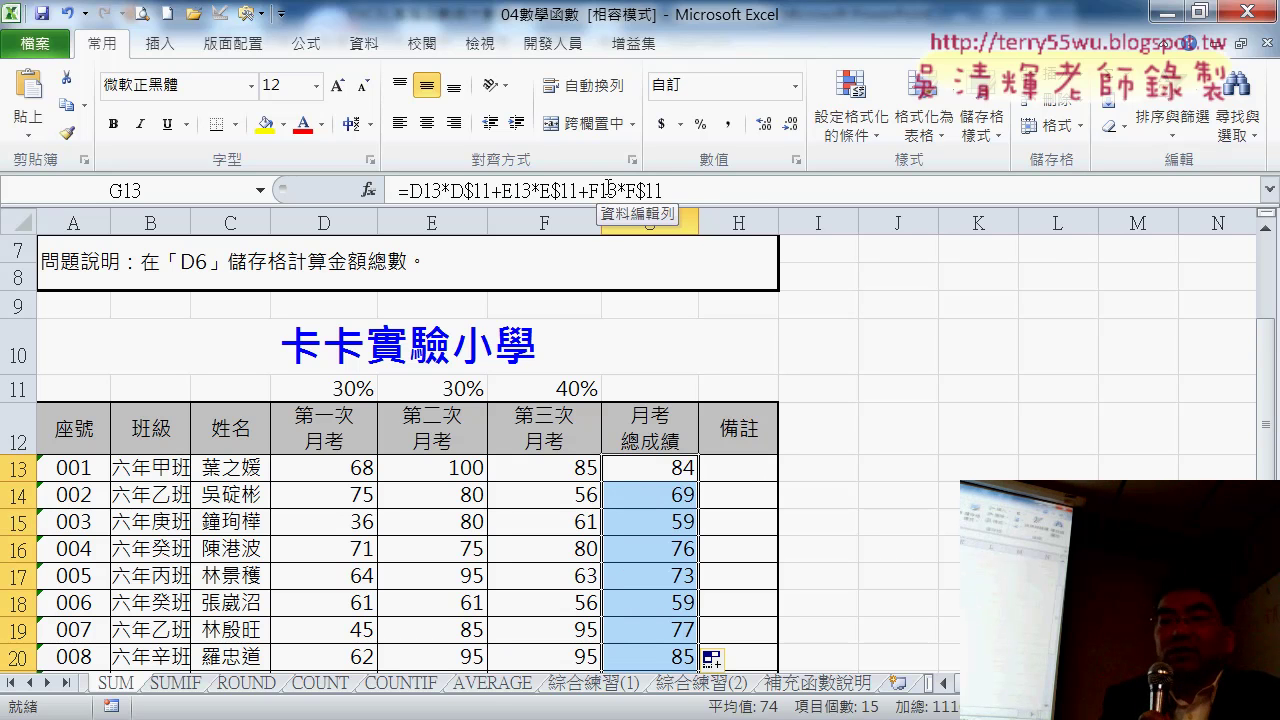
{"action": "left_click", "coordinate": [766, 470]}
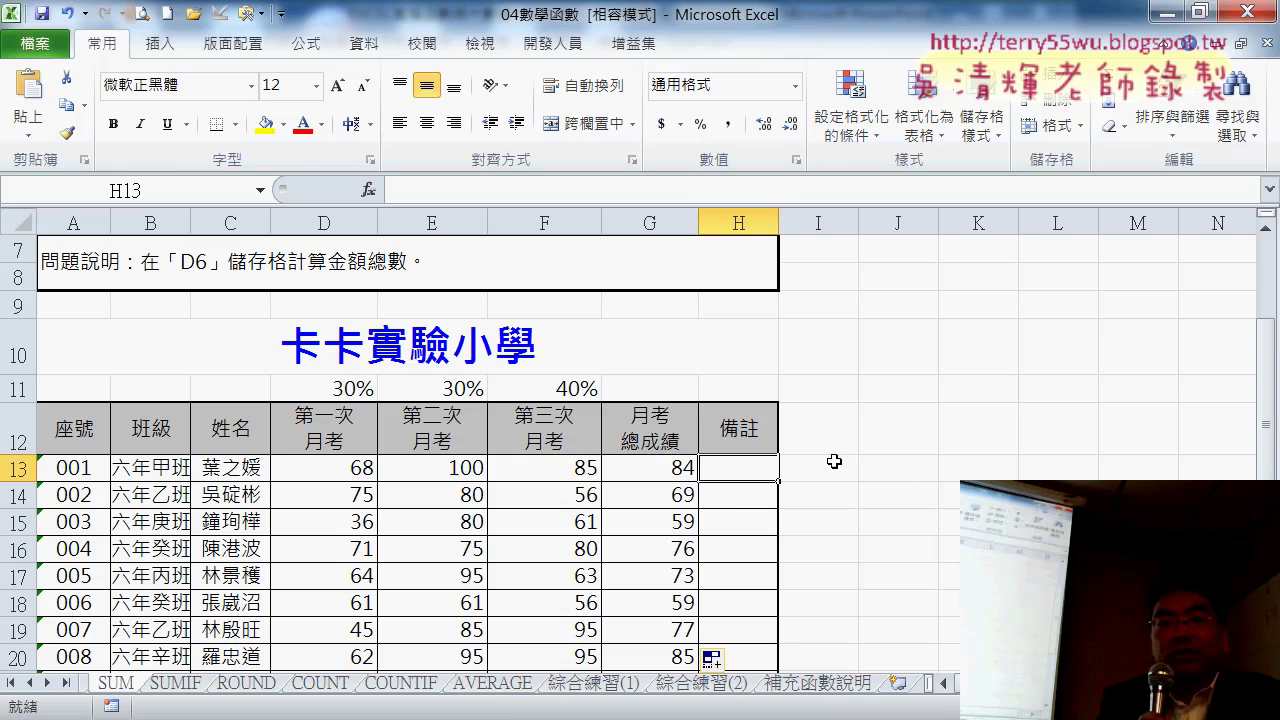
Browse Math & Trig functions SUM, SUMIF and SUMIFS, then insert SUMPRODUCT into H13
{"action": "left_click", "coordinate": [368, 189]}
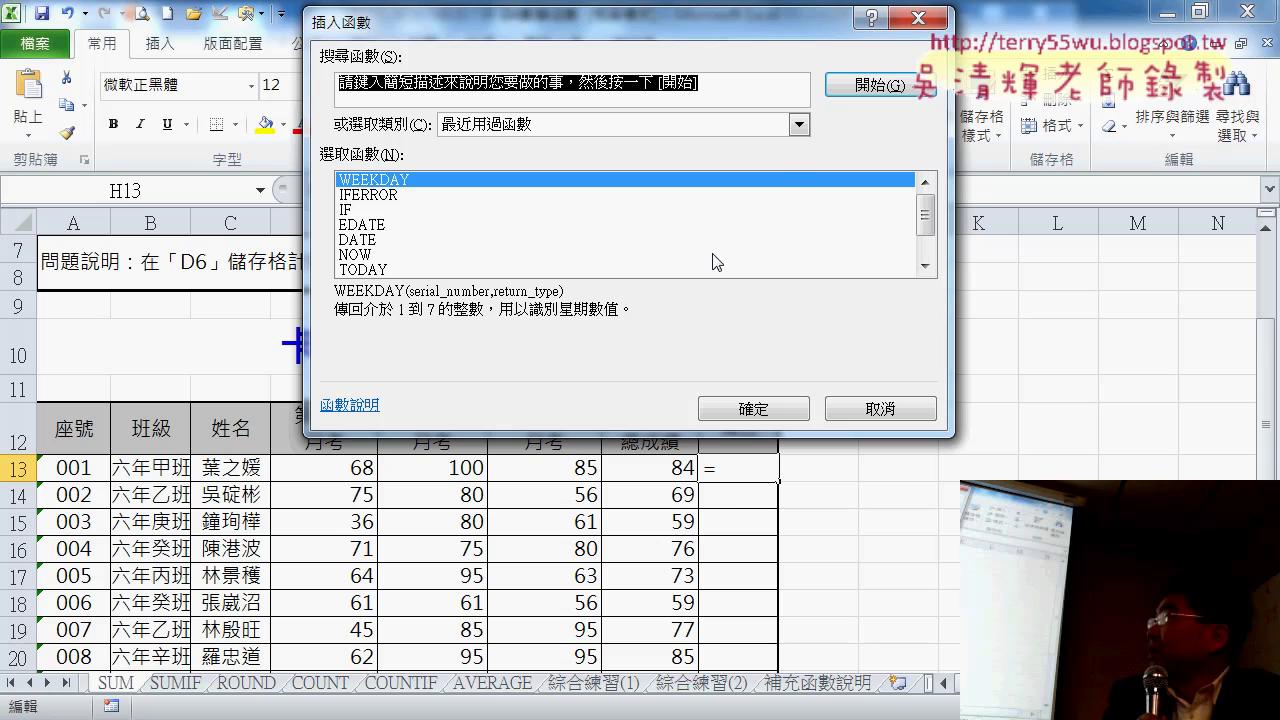
{"action": "left_click", "coordinate": [600, 125]}
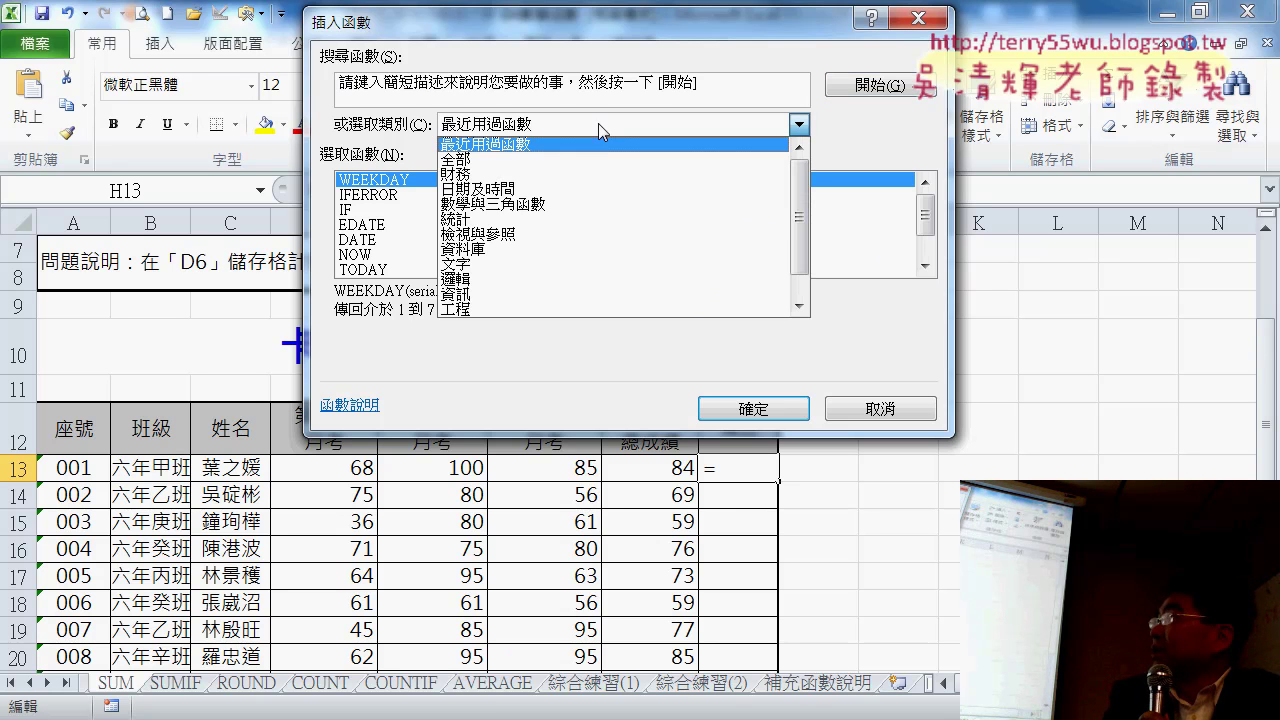
{"action": "left_click", "coordinate": [605, 203]}
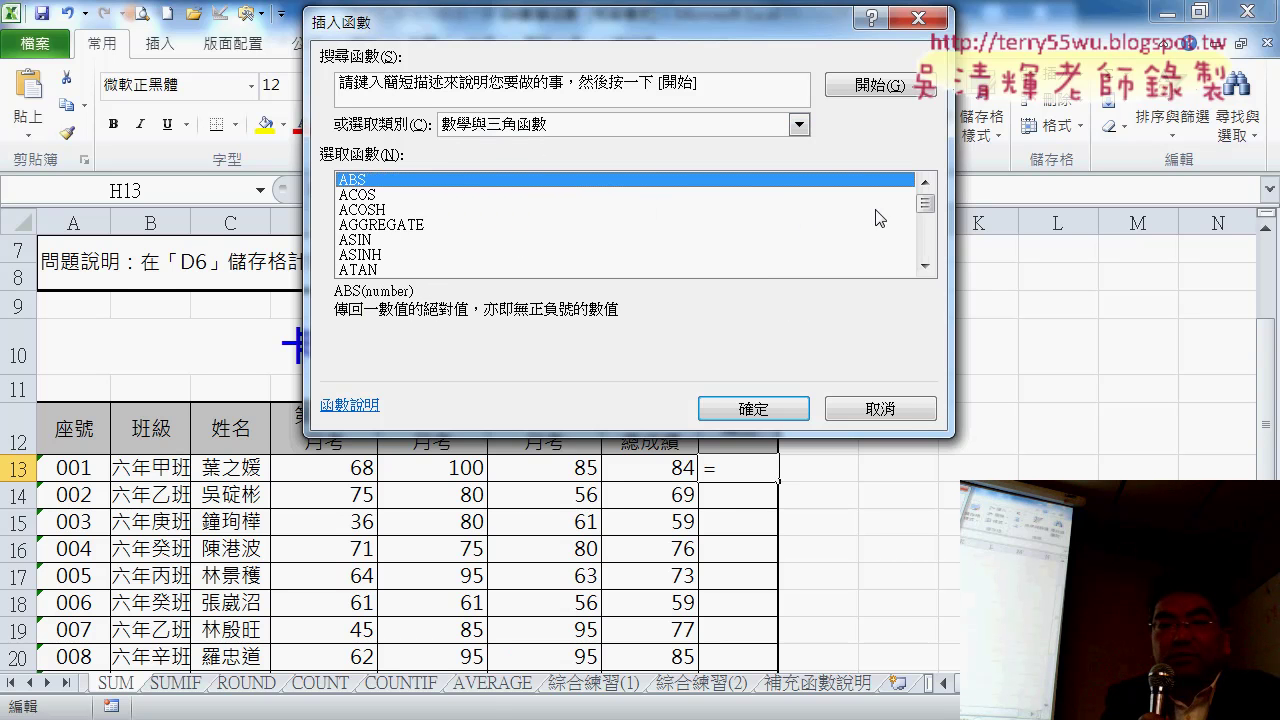
{"action": "left_click_drag", "start_coordinate": [925, 203], "coordinate": [930, 249]}
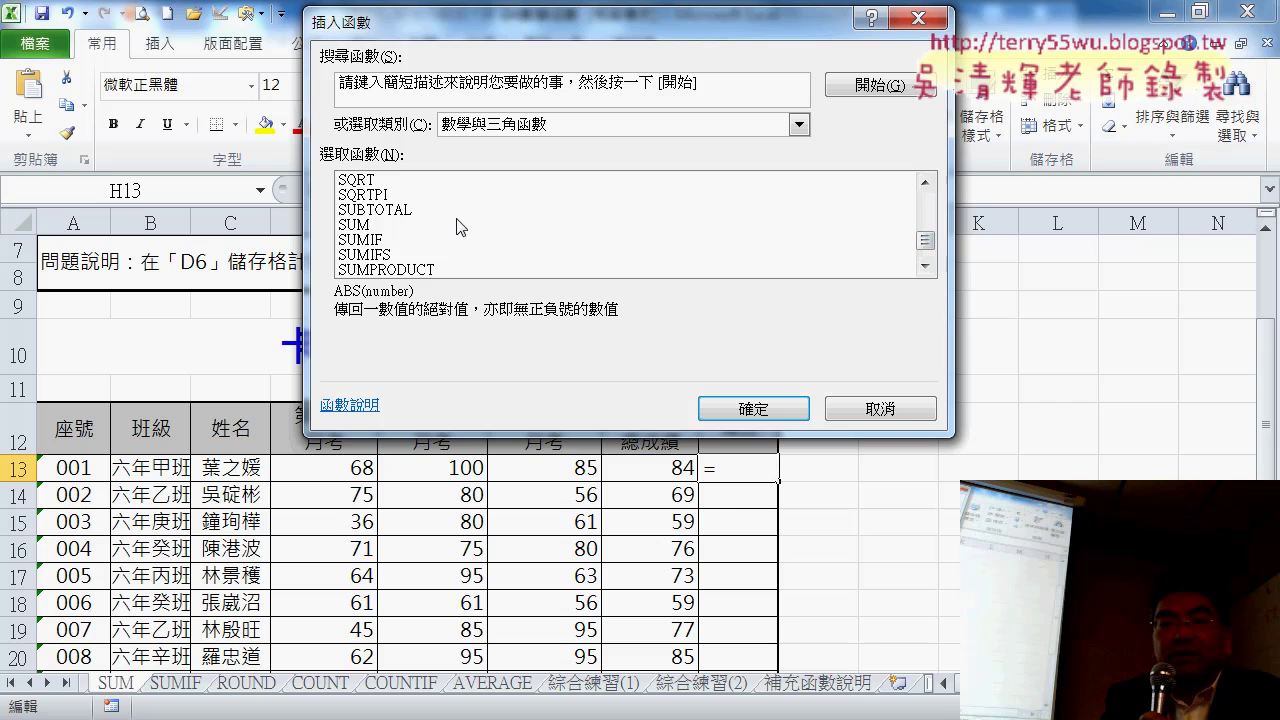
{"action": "left_click", "coordinate": [456, 225]}
{"action": "left_click", "coordinate": [925, 266]}
{"action": "left_click", "coordinate": [925, 266]}
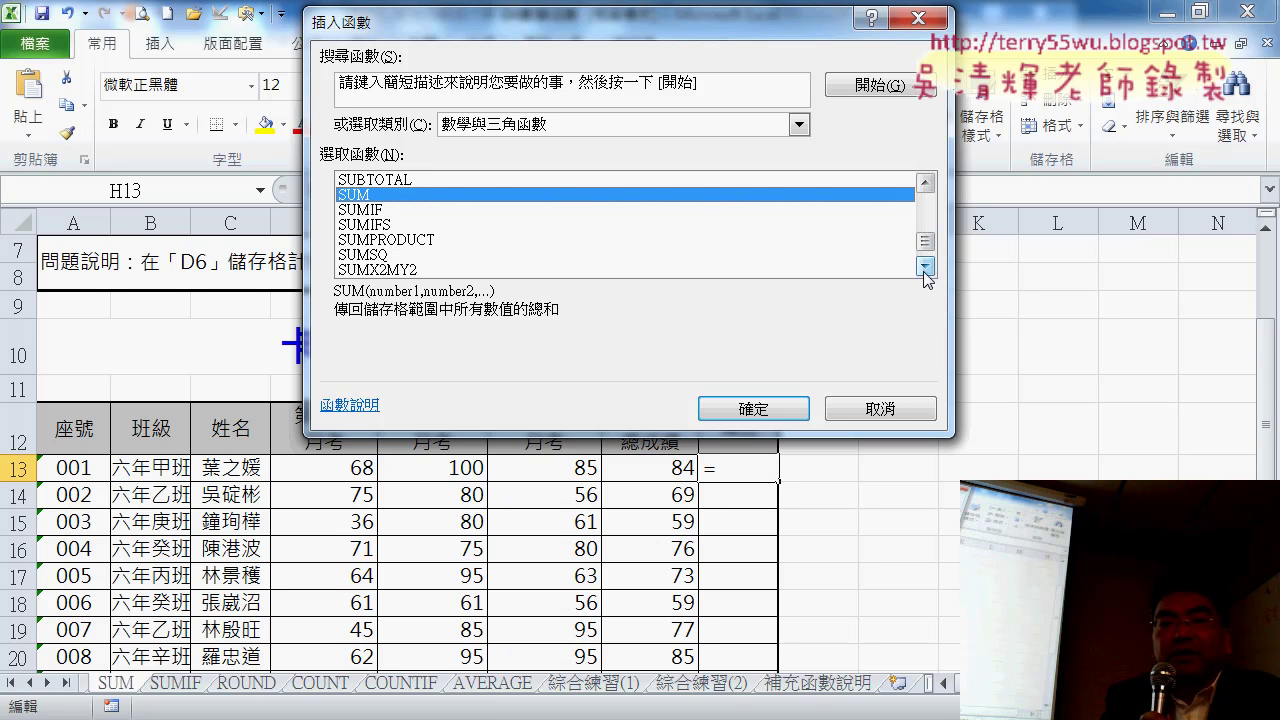
{"action": "left_click", "coordinate": [612, 207]}
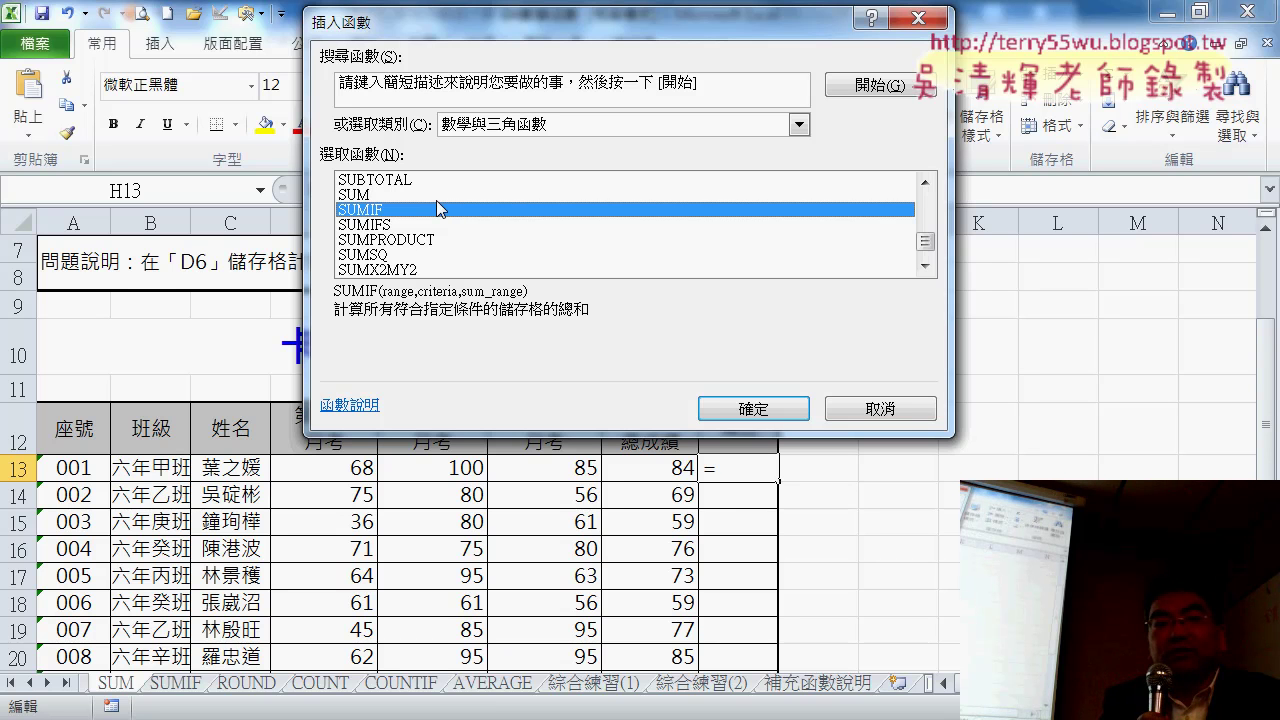
{"action": "left_click", "coordinate": [442, 224]}
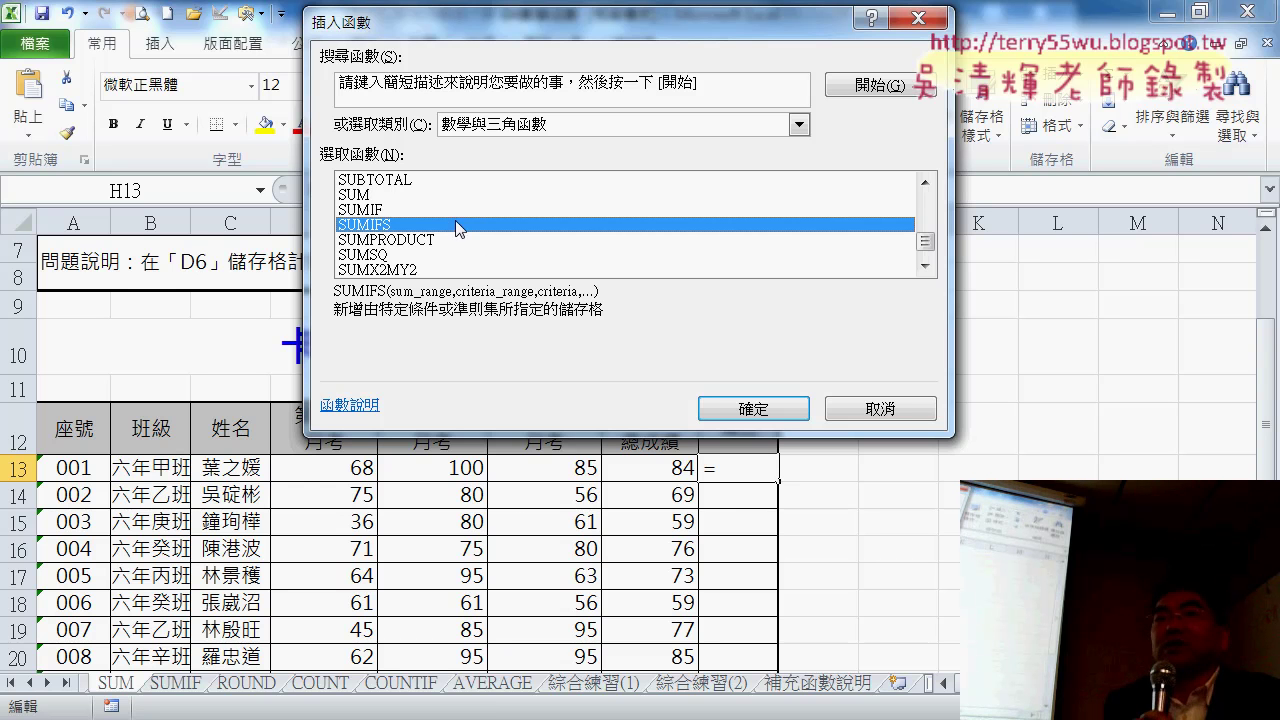
{"action": "left_click", "coordinate": [468, 240]}
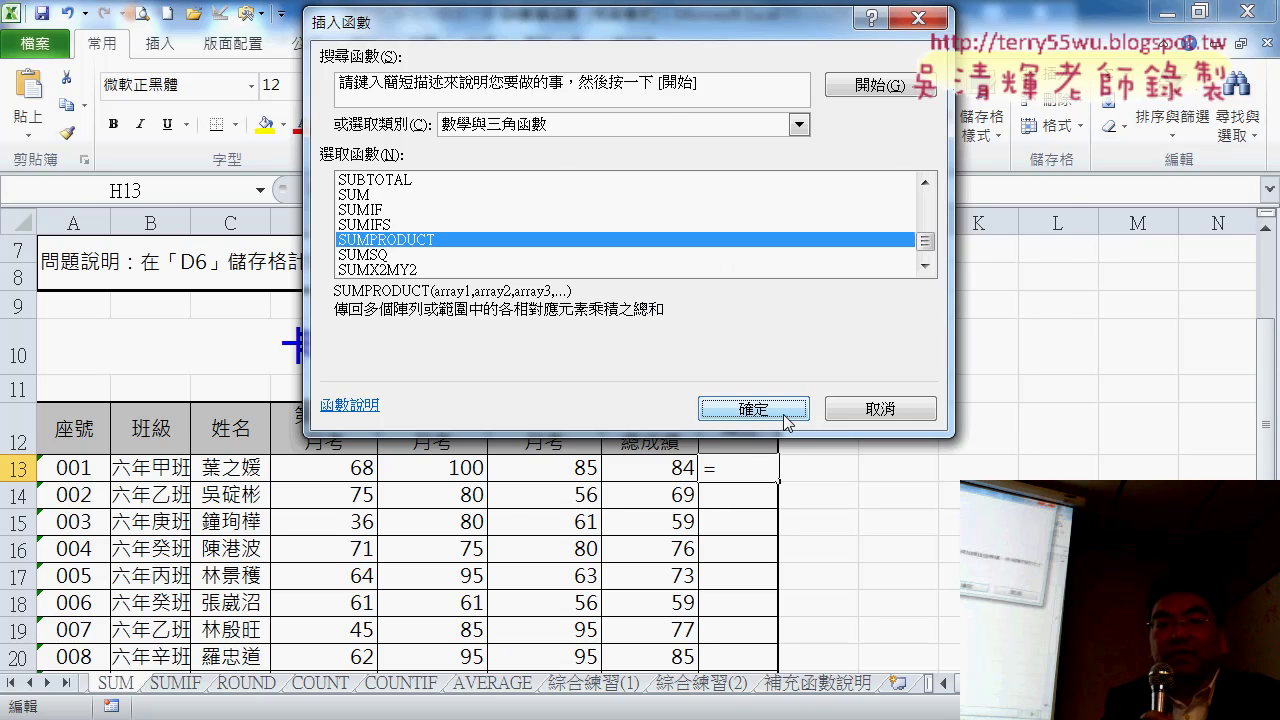
{"action": "left_click", "coordinate": [740, 408]}
Set Array1 to scores D13:F13 and Array2 to weights D11:F11, cycling F4 to lock row 11
{"action": "left_click_drag", "start_coordinate": [432, 38], "coordinate": [576, 16]}
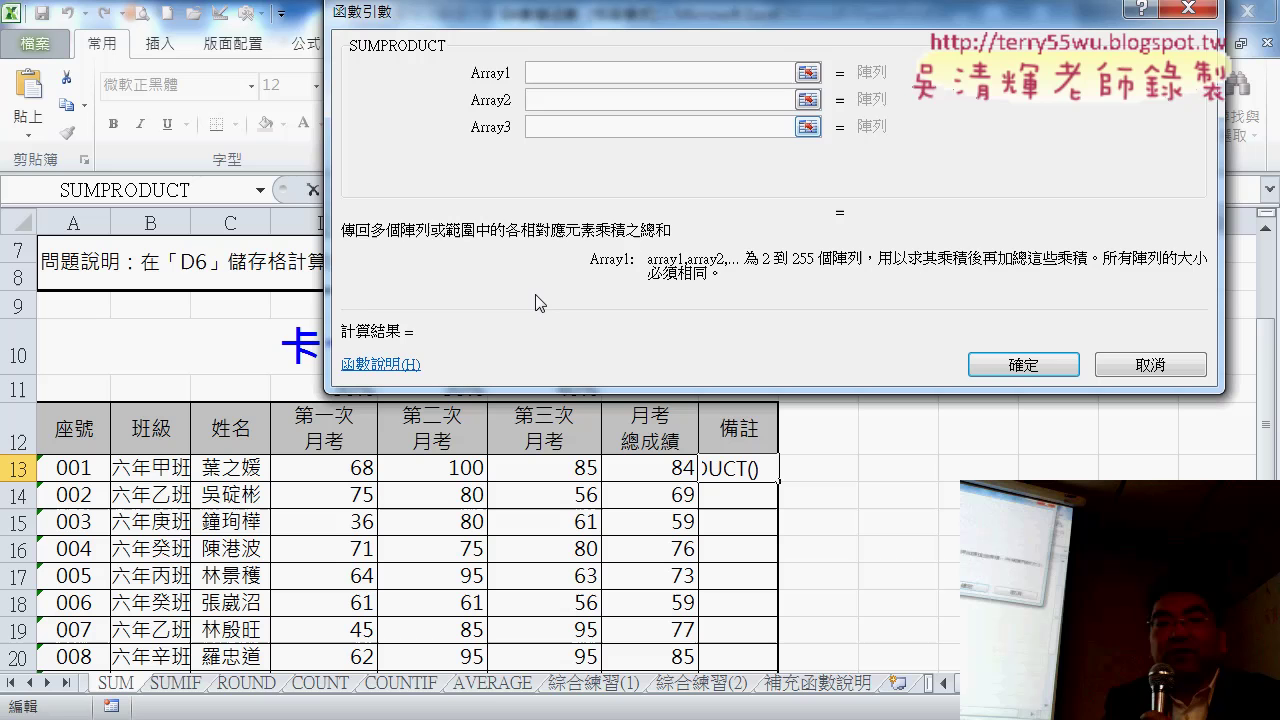
{"action": "mouse_move", "coordinate": [340, 468]}
{"action": "left_mouse_down"}
{"action": "mouse_move", "coordinate": [431, 494]}
{"action": "mouse_move", "coordinate": [586, 468]}
{"action": "left_mouse_up"}
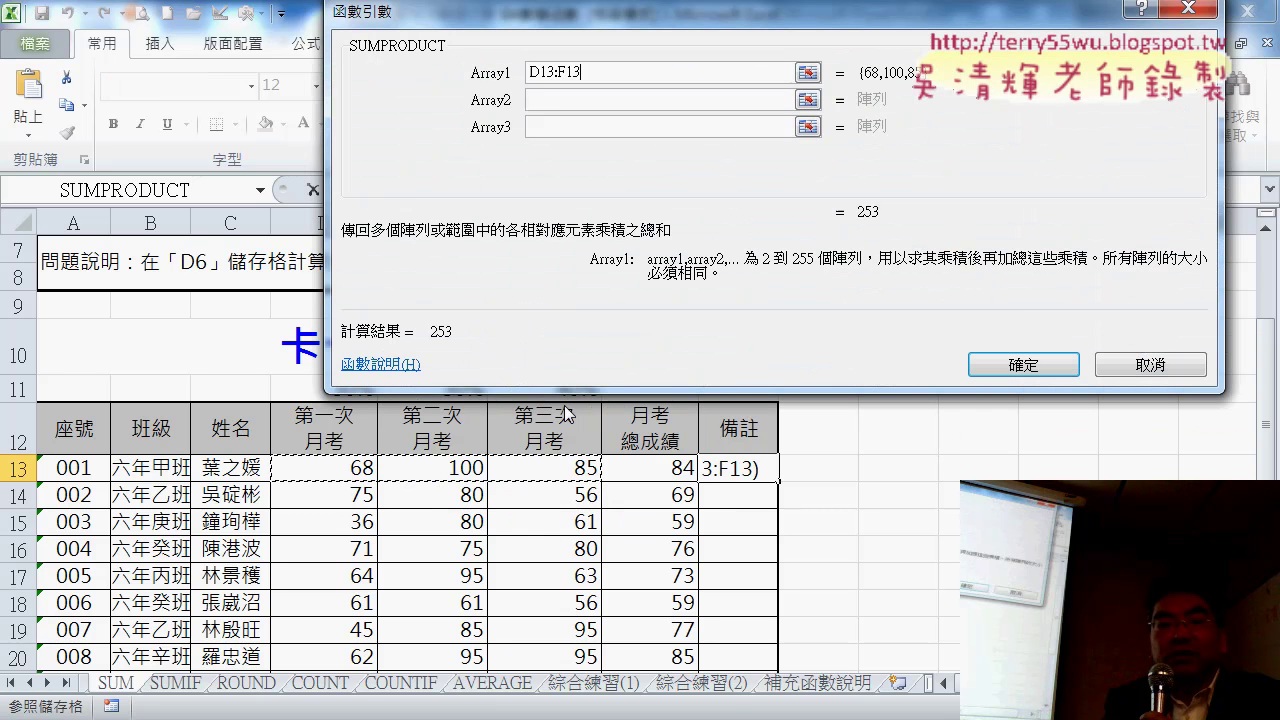
{"action": "left_click", "coordinate": [548, 99]}
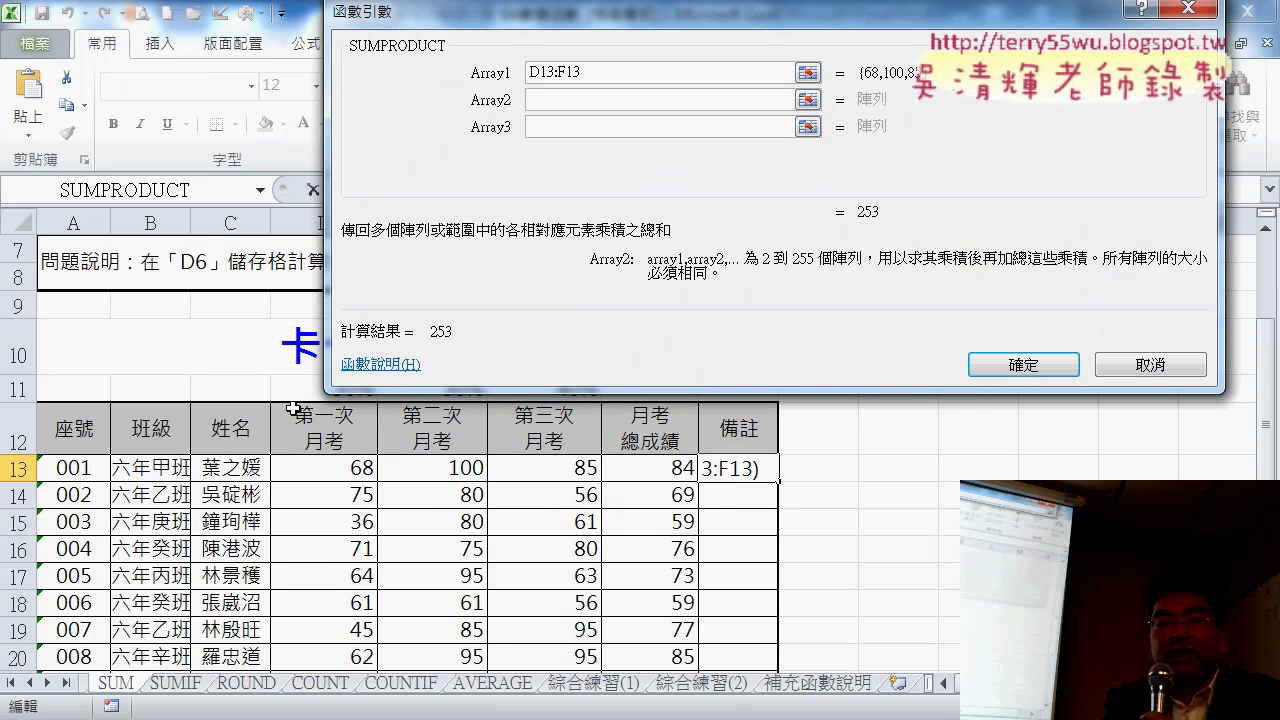
{"action": "left_click_drag", "start_coordinate": [300, 401], "coordinate": [580, 387]}
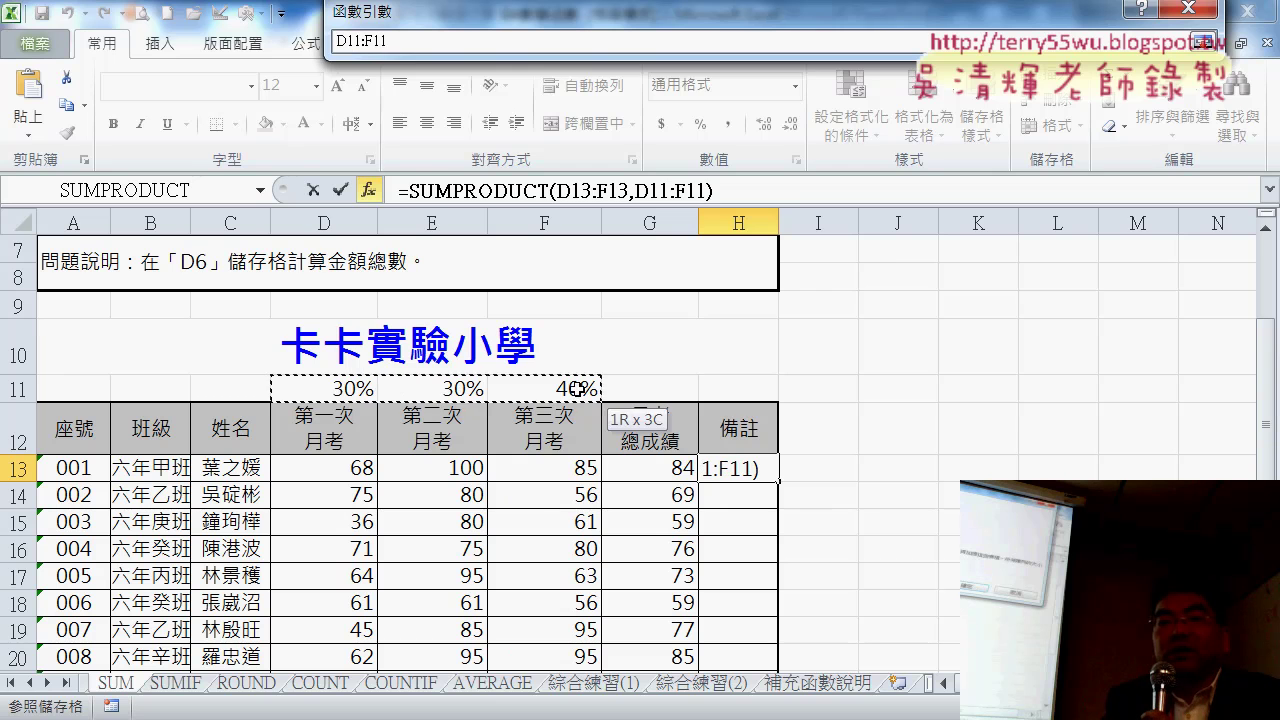
{"action": "left_click_drag", "start_coordinate": [529, 99], "coordinate": [621, 106]}
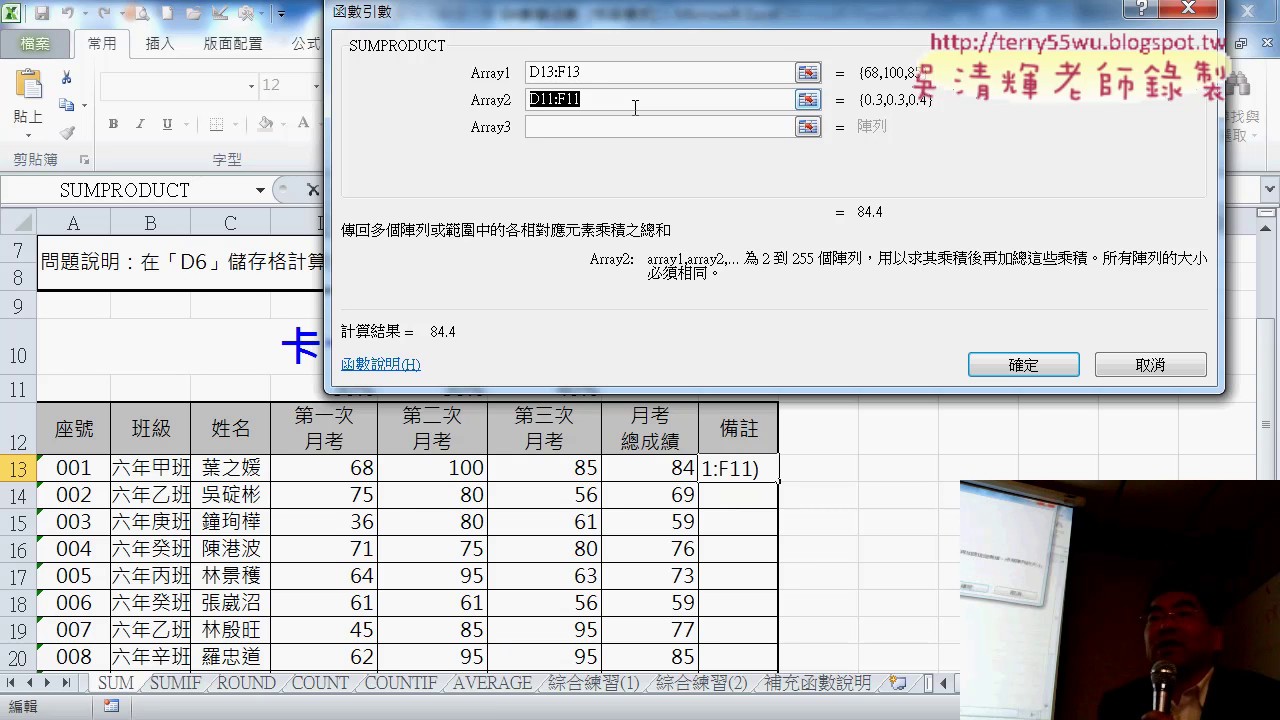
{"action": "key", "text": "F4"}
{"action": "key", "text": "F4"}
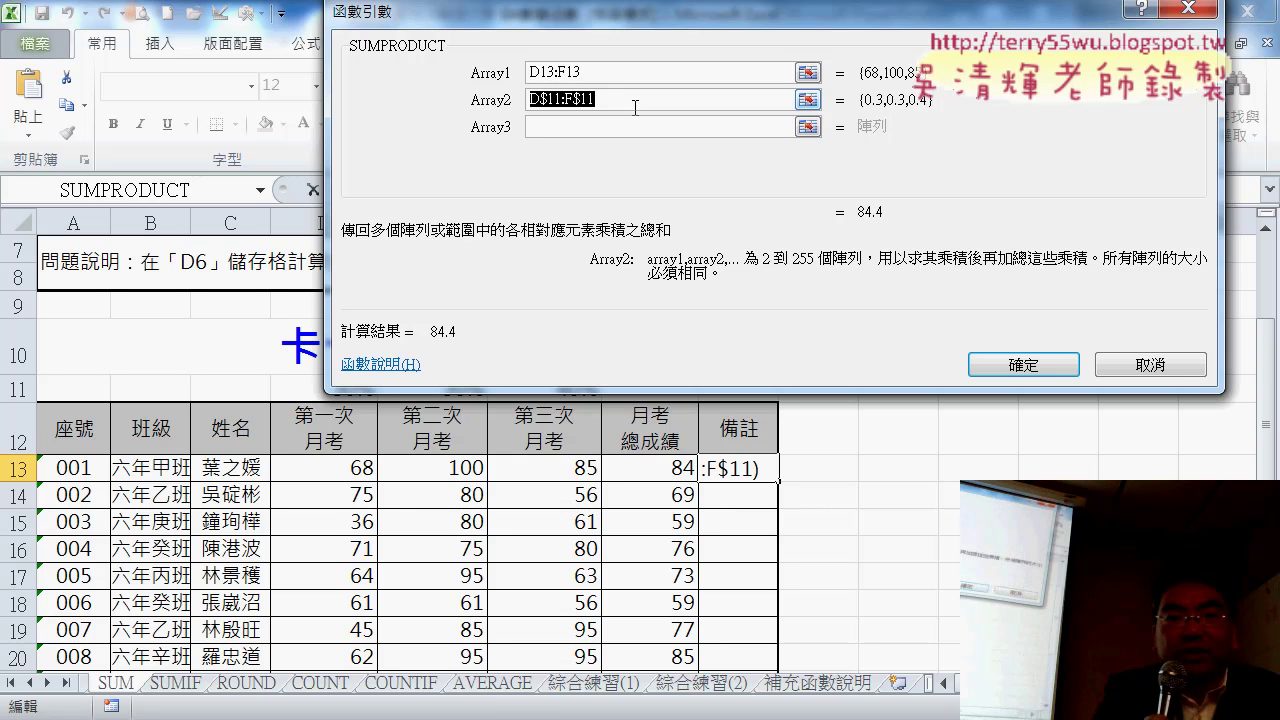
{"action": "key", "text": "F4"}
{"action": "key", "text": "F4"}
{"action": "key", "text": "F4"}
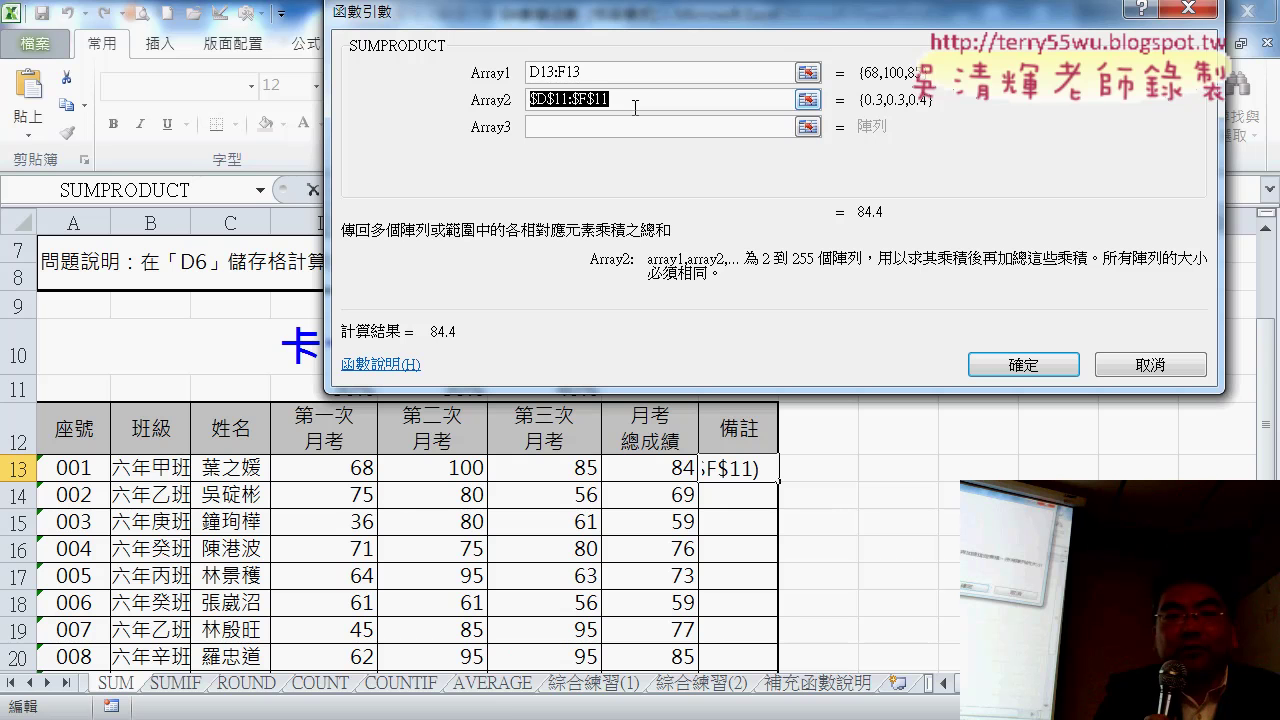
{"action": "key", "text": "F4"}
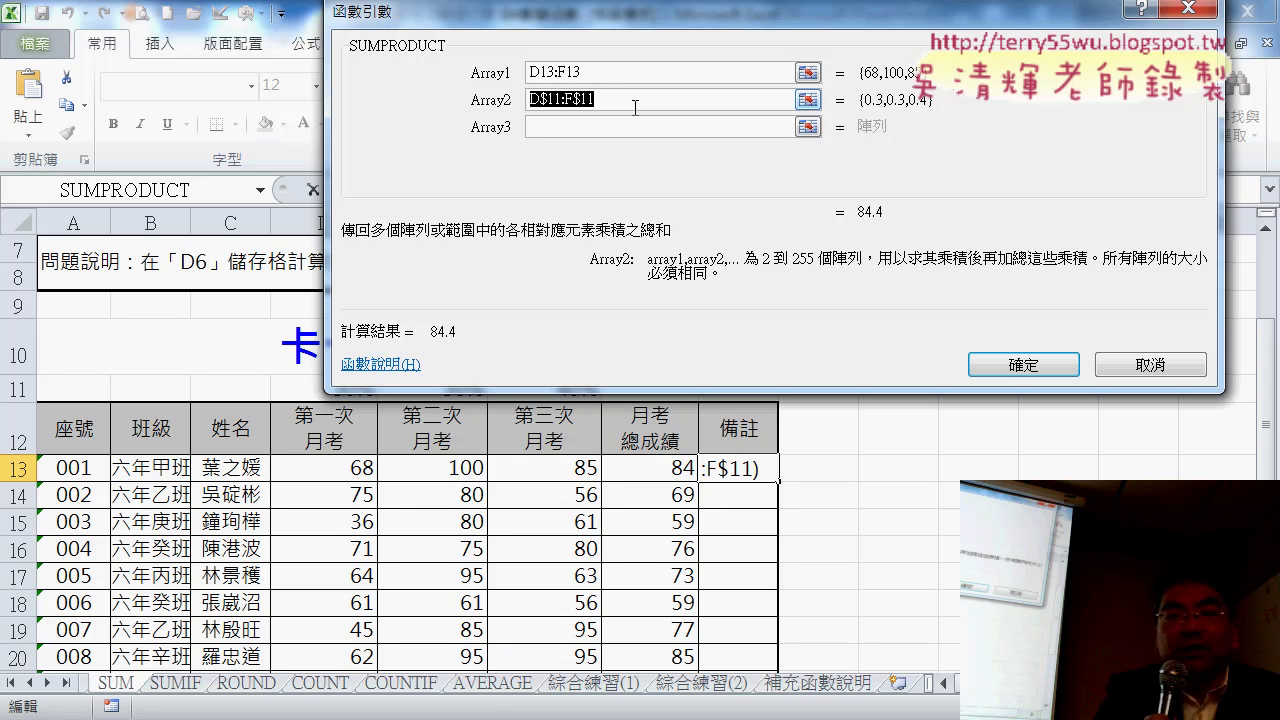
{"action": "key", "text": "F4"}
{"action": "key", "text": "F4"}
{"action": "key", "text": "F4"}
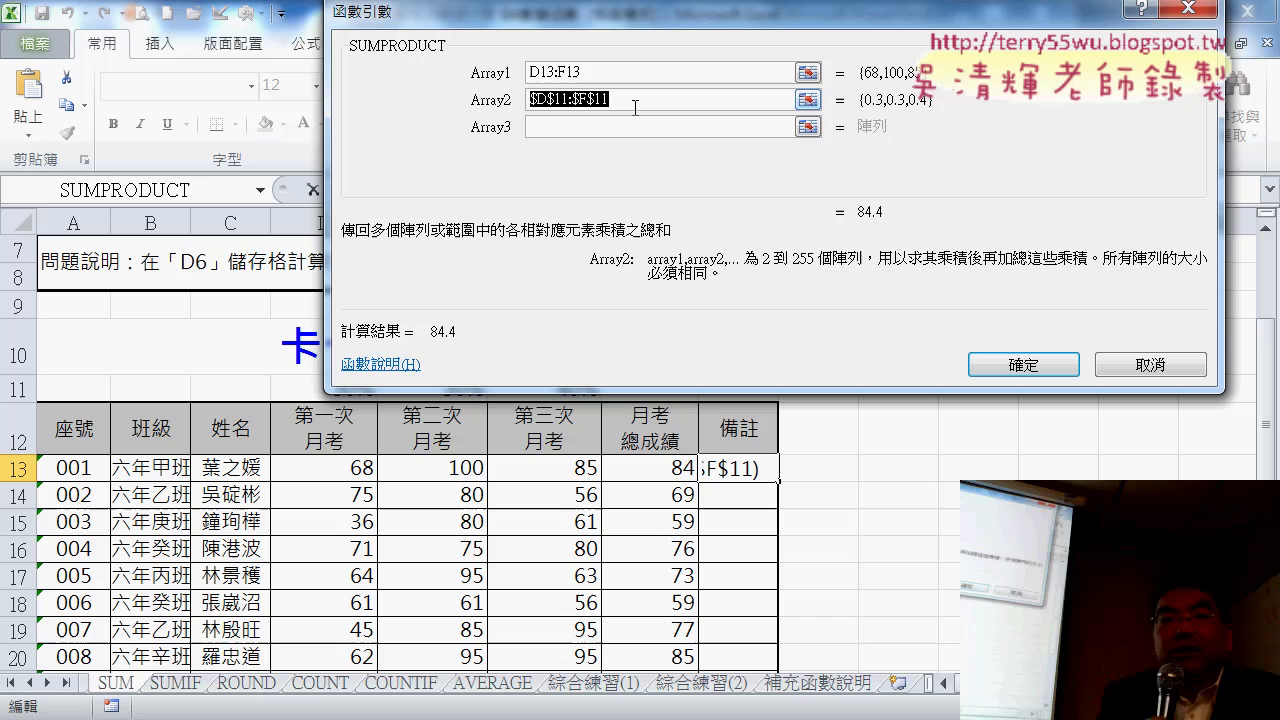
{"action": "key", "text": "F4"}
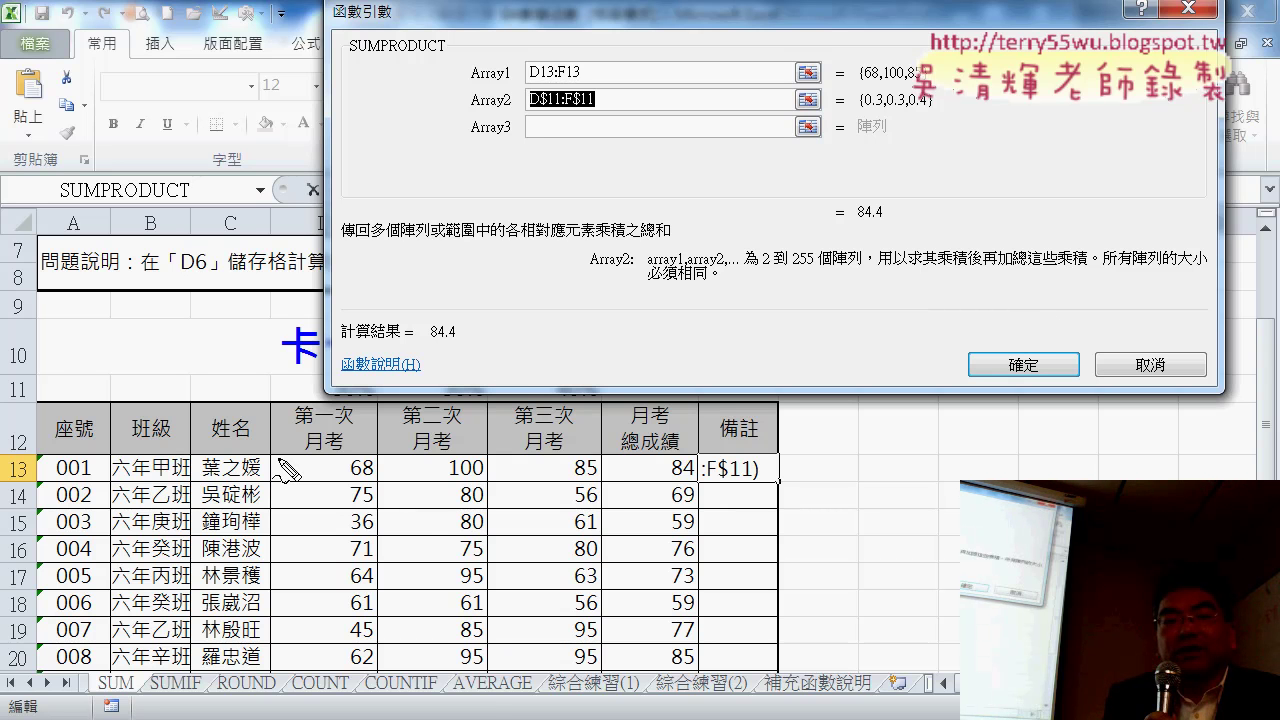
Annotate the score and weight ranges, then confirm =SUMPRODUCT(D13:F13,D$11:F$11) in H13, showing 84.4
{"action": "mouse_move", "coordinate": [281, 460]}
{"action": "left_mouse_down"}
{"action": "mouse_move", "coordinate": [288, 482]}
{"action": "mouse_move", "coordinate": [610, 500]}
{"action": "left_mouse_up"}
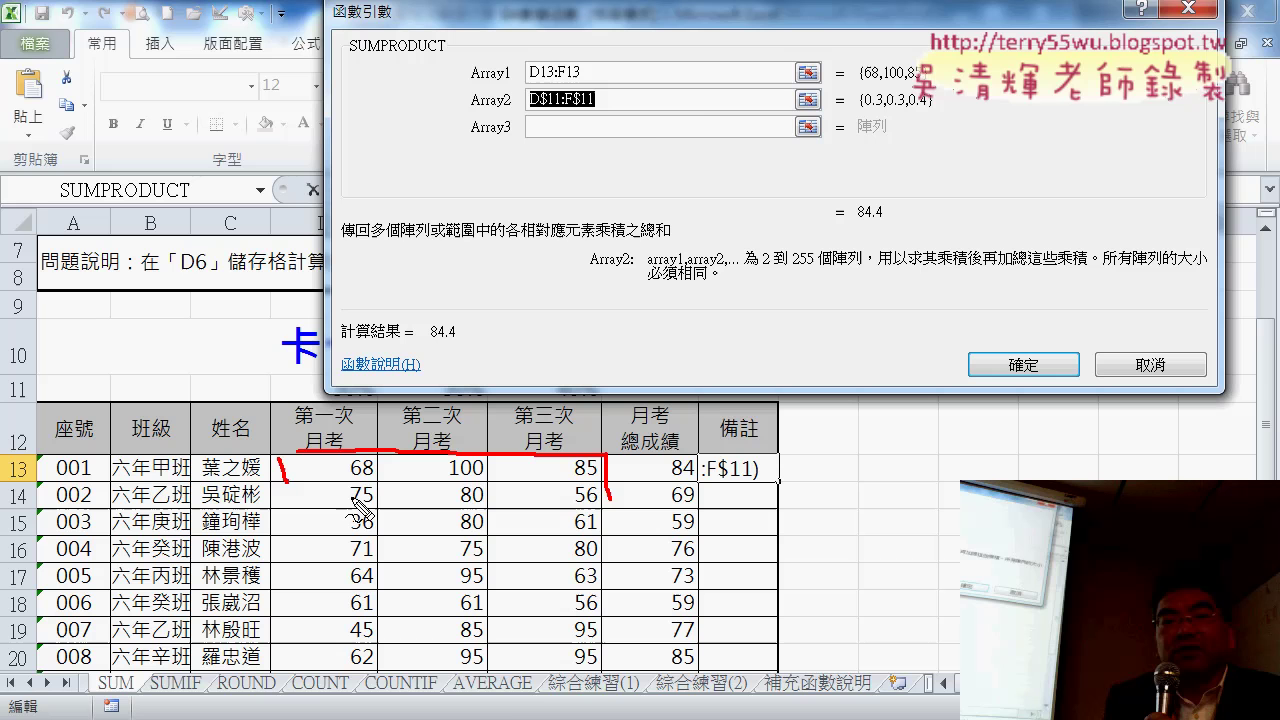
{"action": "left_click_drag", "start_coordinate": [299, 491], "coordinate": [618, 497]}
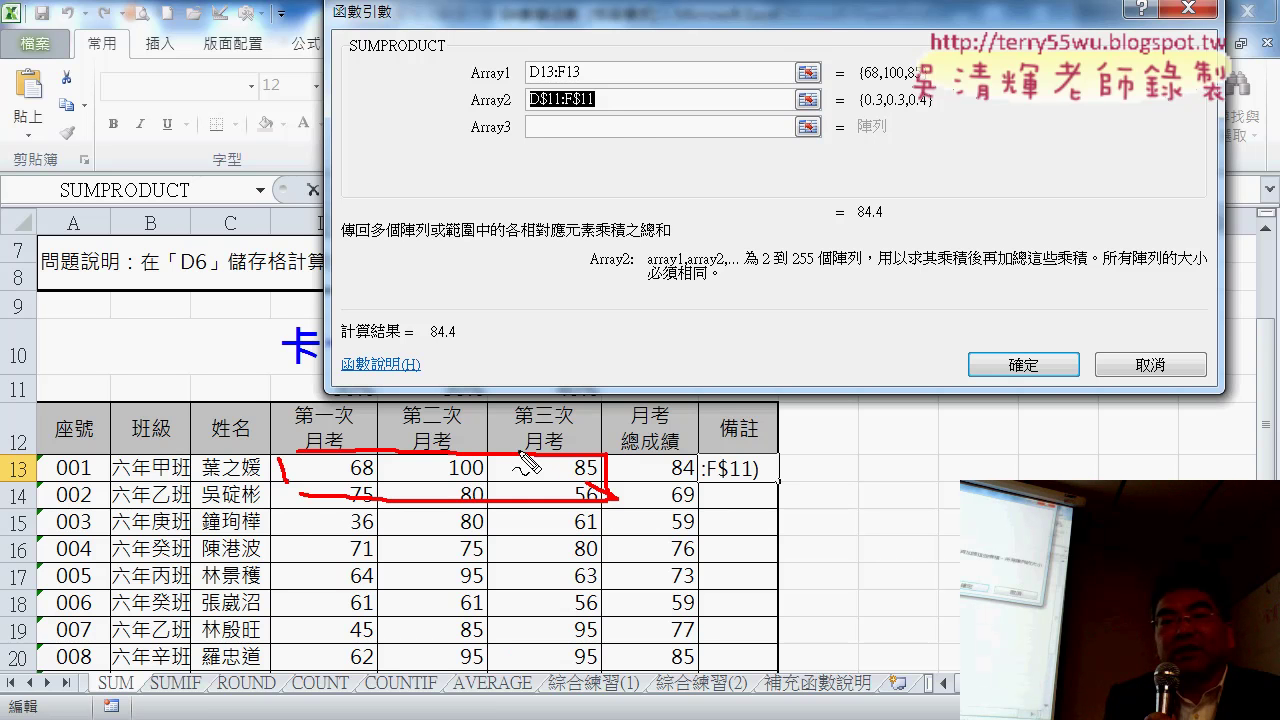
{"action": "mouse_move", "coordinate": [515, 450]}
{"action": "left_mouse_down"}
{"action": "mouse_move", "coordinate": [848, 88]}
{"action": "mouse_move", "coordinate": [920, 92]}
{"action": "left_mouse_up"}
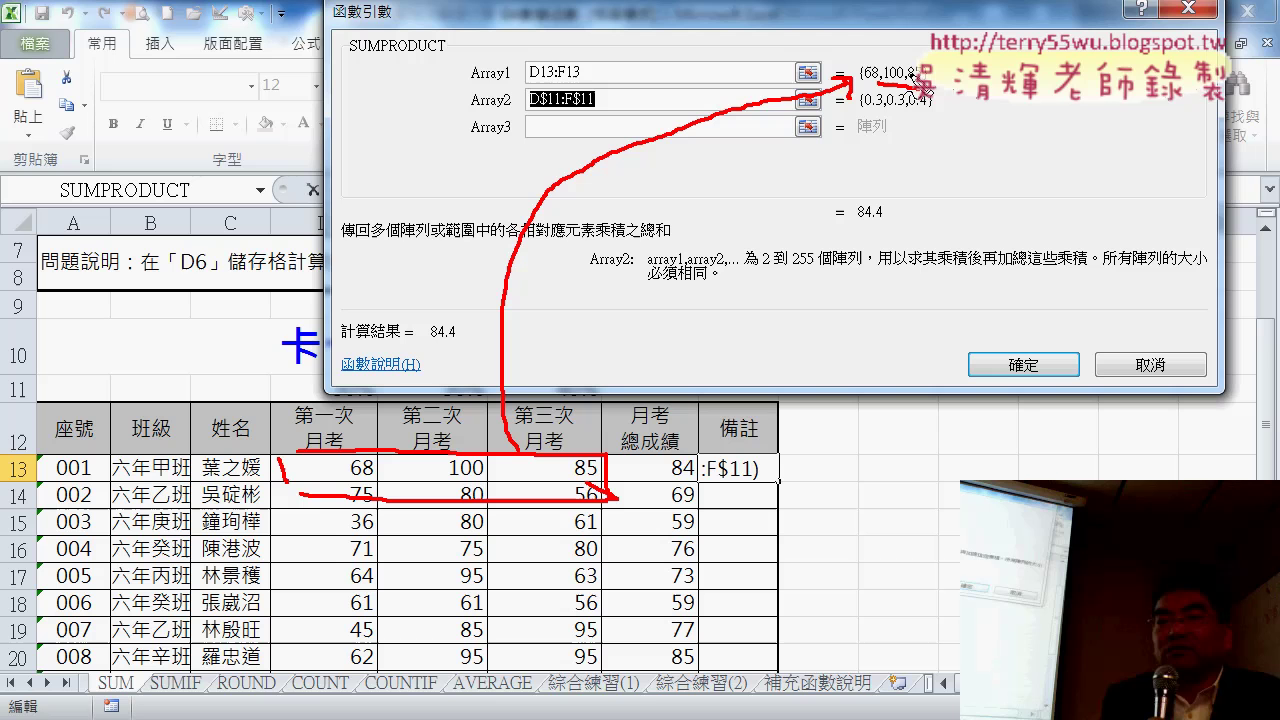
{"action": "key", "text": "Escape"}
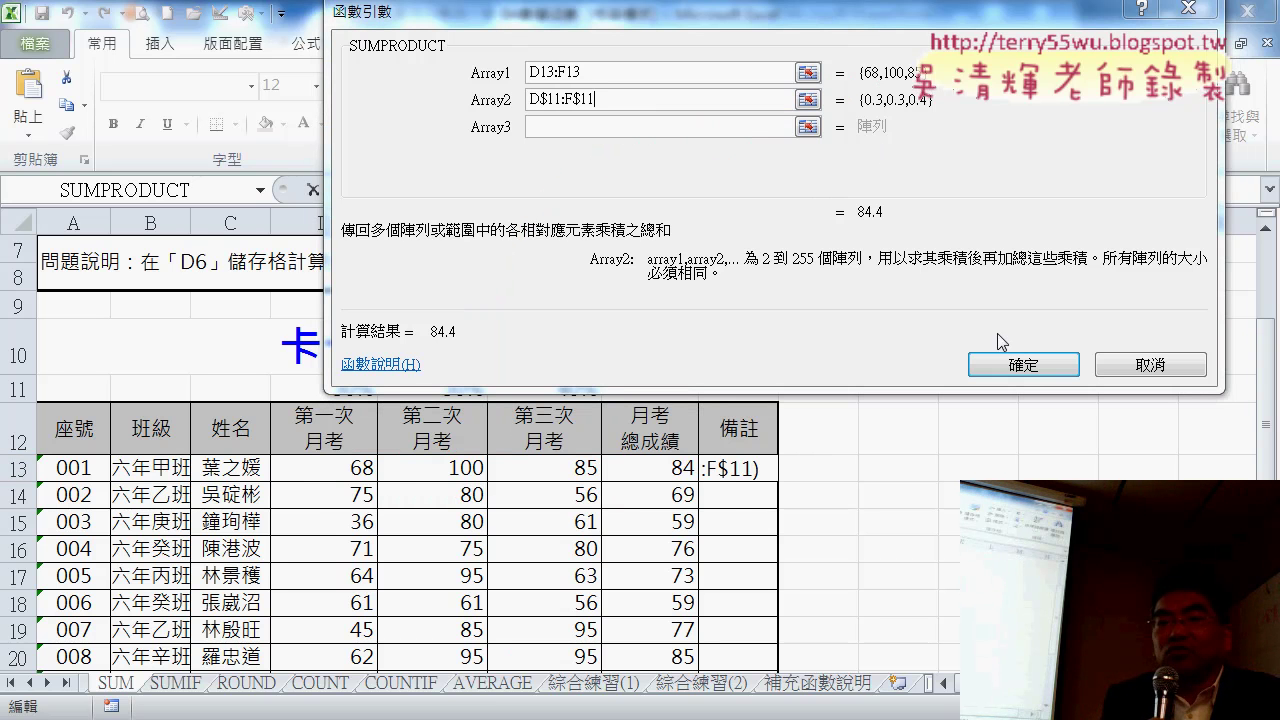
{"action": "left_click", "coordinate": [1010, 364]}
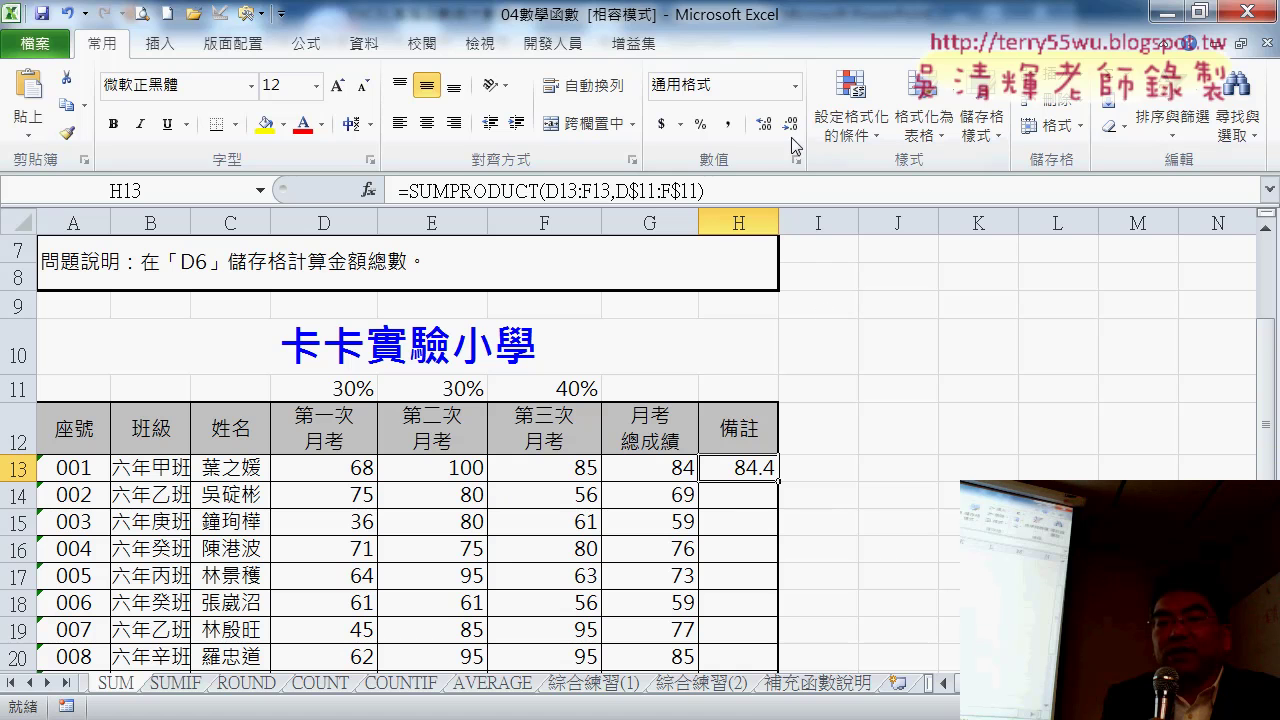
Remove H13's decimals, fill it down to H20, and compare the G13 and H13 formulas
{"action": "left_click", "coordinate": [789, 124]}
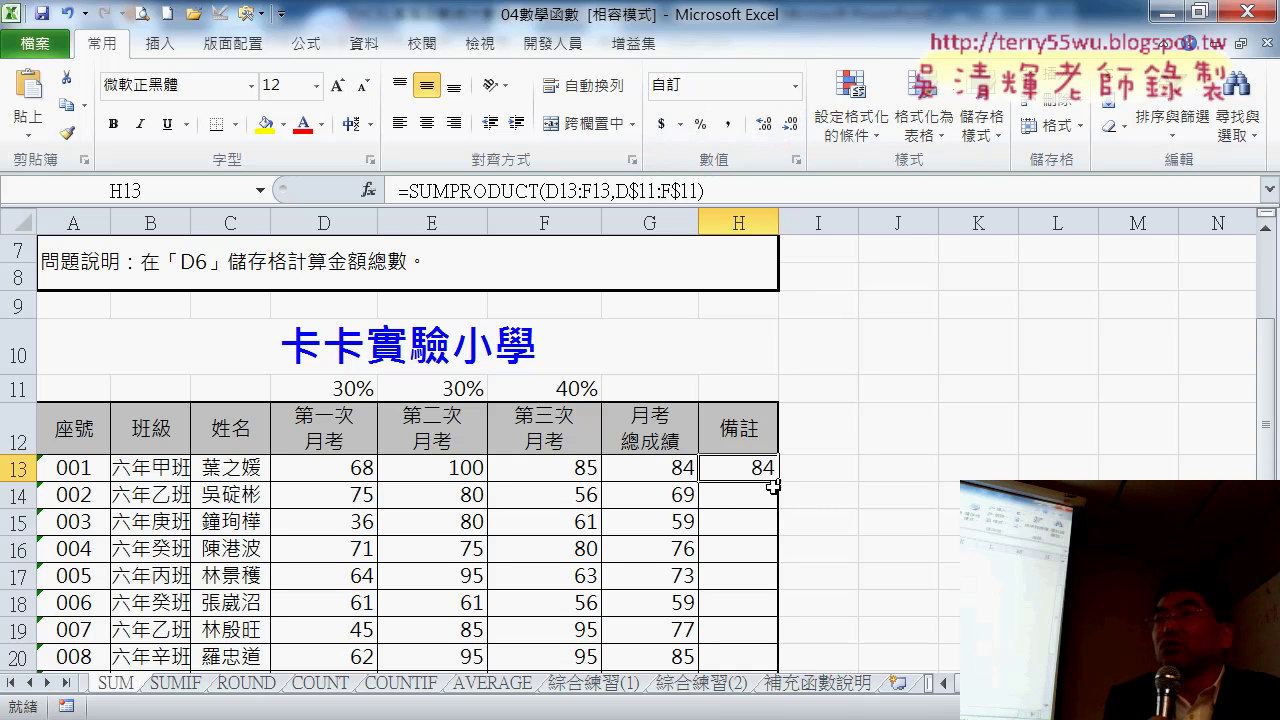
{"action": "double_click", "coordinate": [773, 485]}
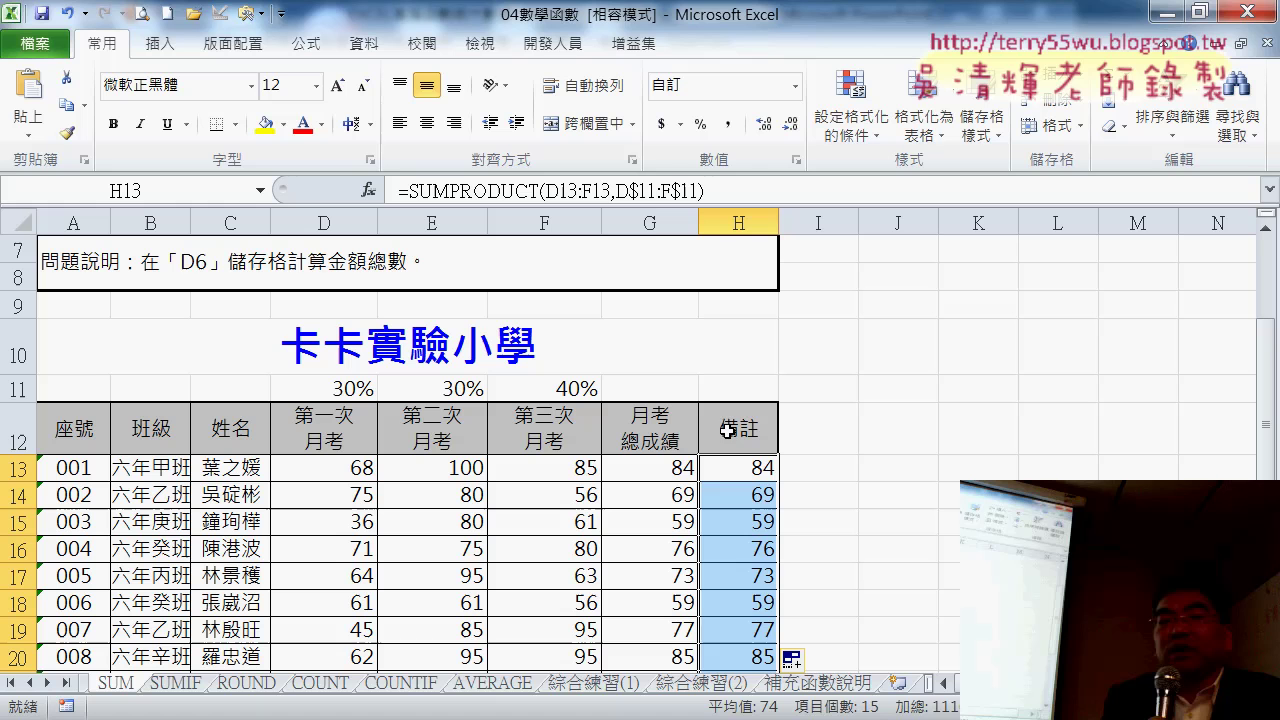
{"action": "left_click", "coordinate": [660, 470]}
{"action": "left_click", "coordinate": [765, 466]}
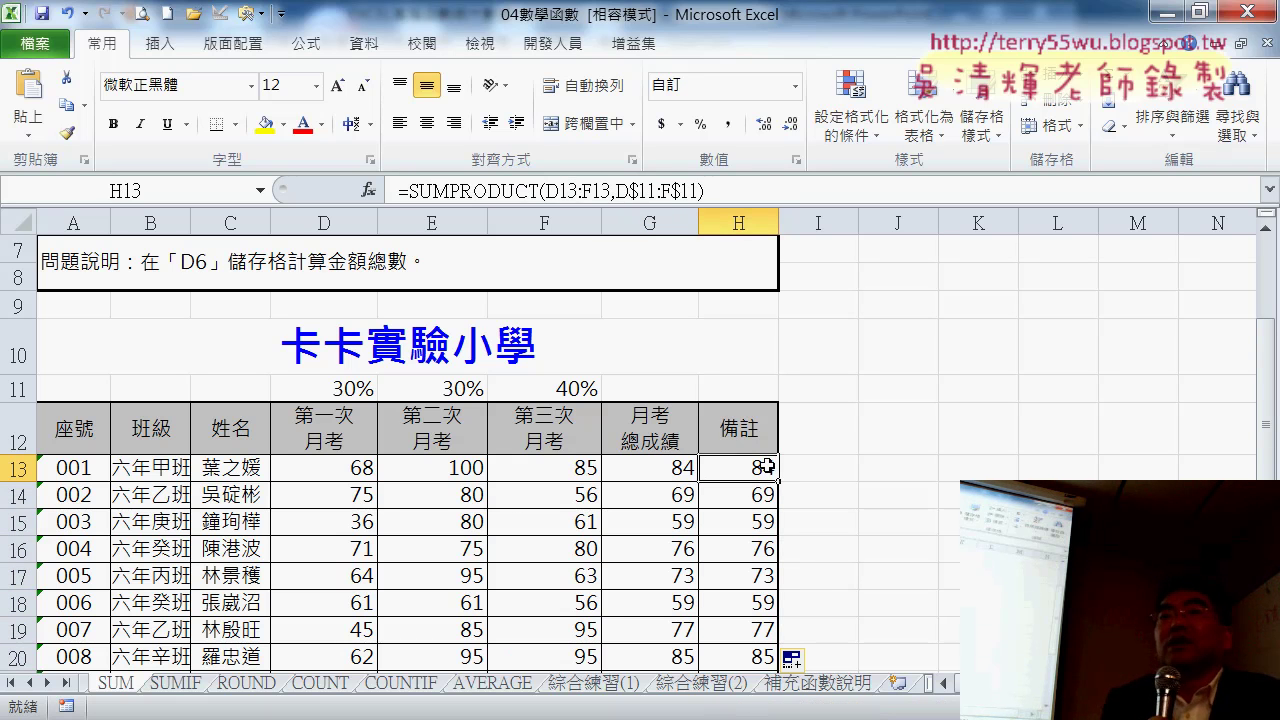
{"action": "left_click", "coordinate": [660, 468]}
{"action": "left_click", "coordinate": [760, 467]}
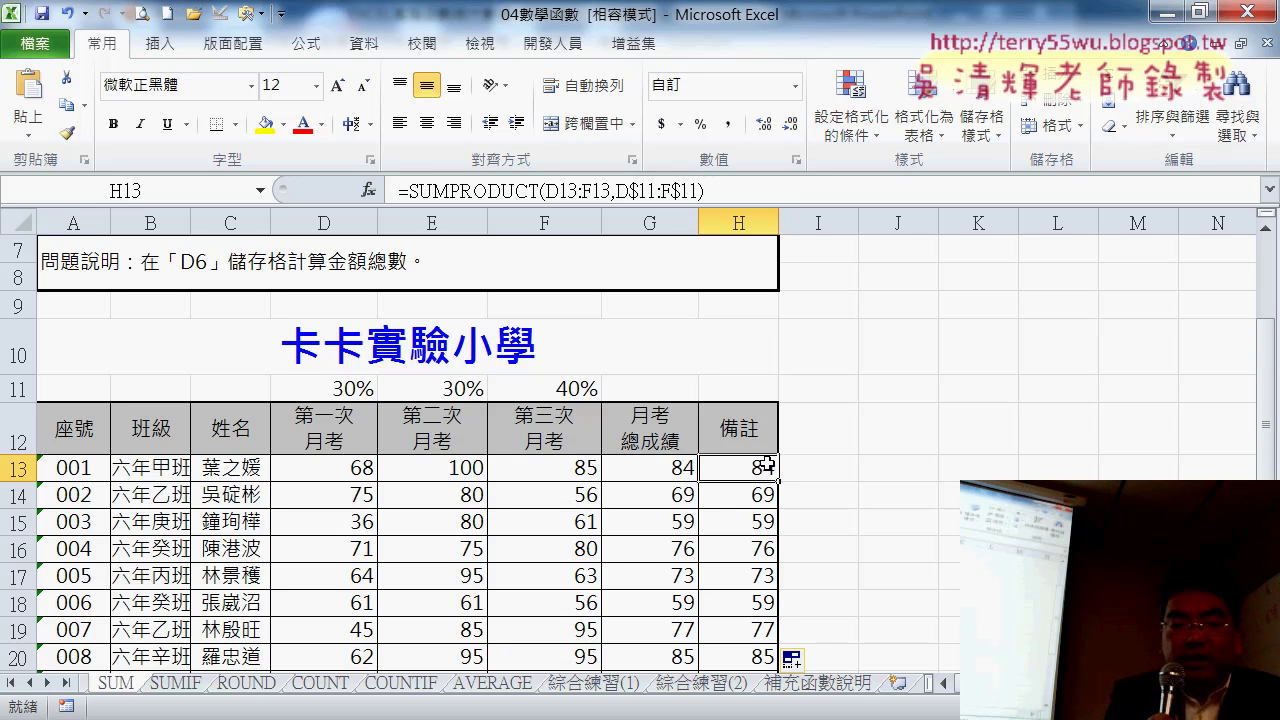
Type the header VBA into cell I12 next to 備註
{"action": "left_click", "coordinate": [823, 433]}
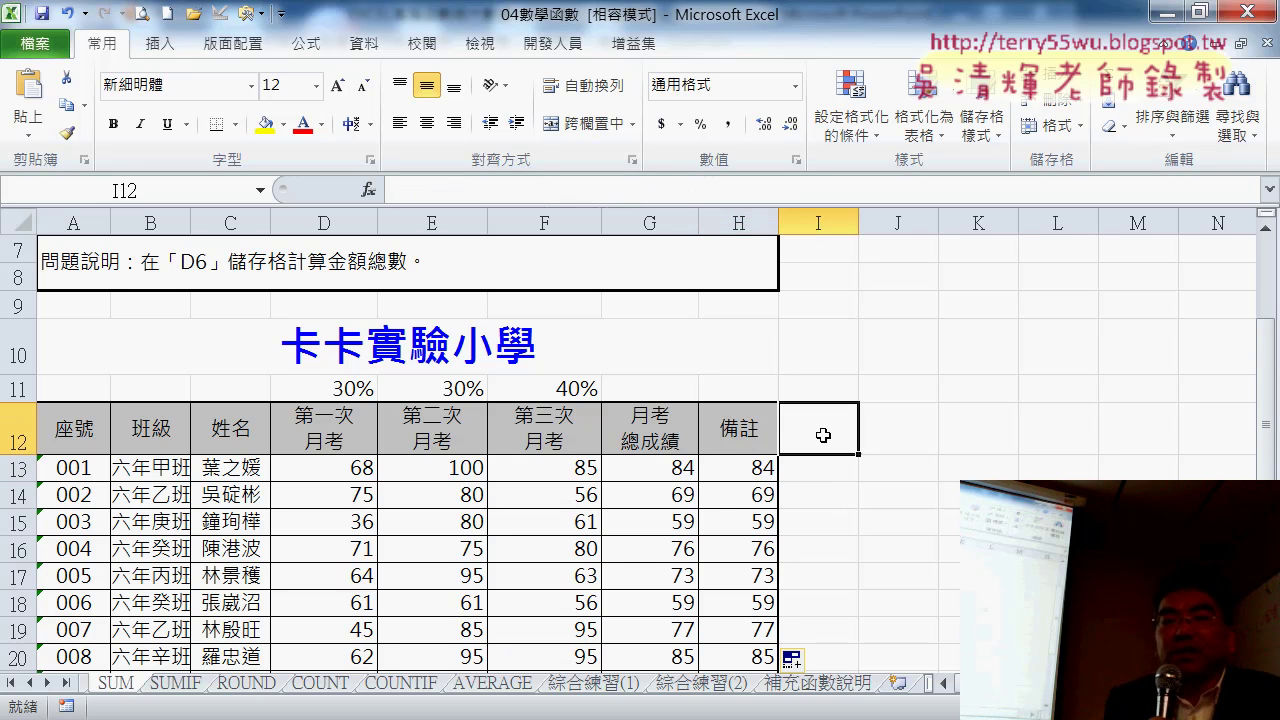
{"action": "type", "text": "VBA"}
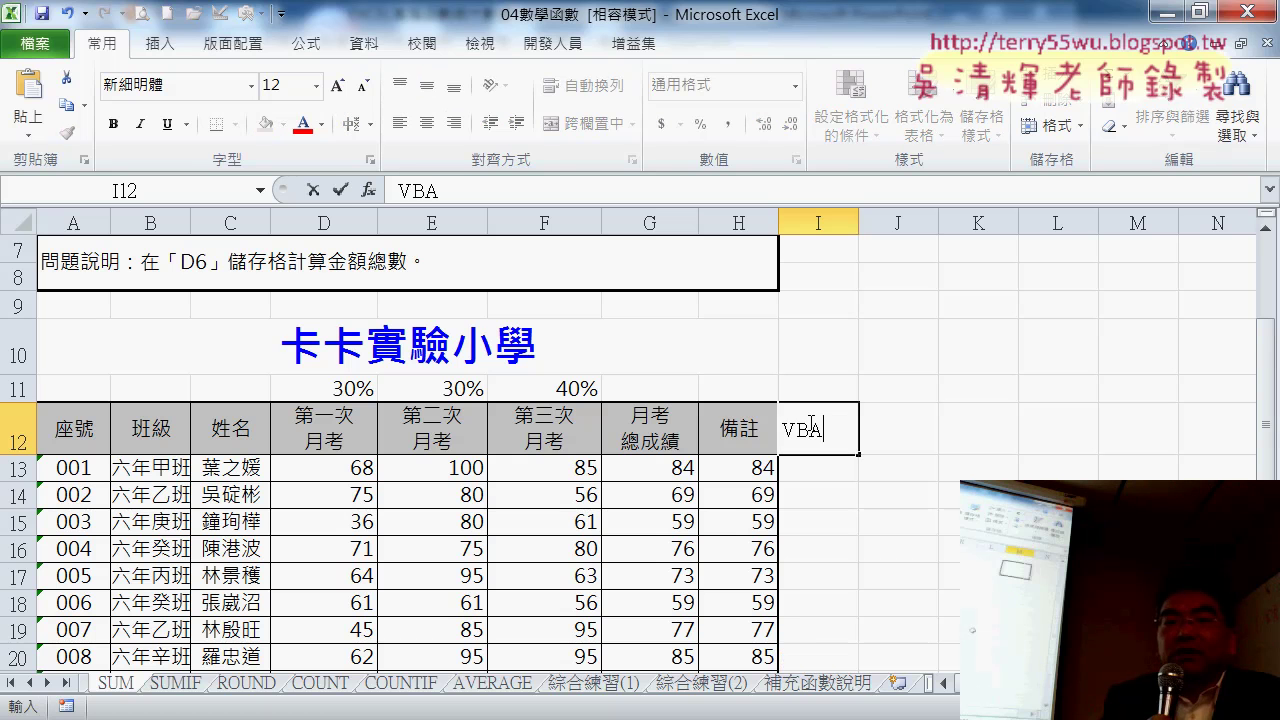
{"action": "left_click", "coordinate": [1155, 426]}
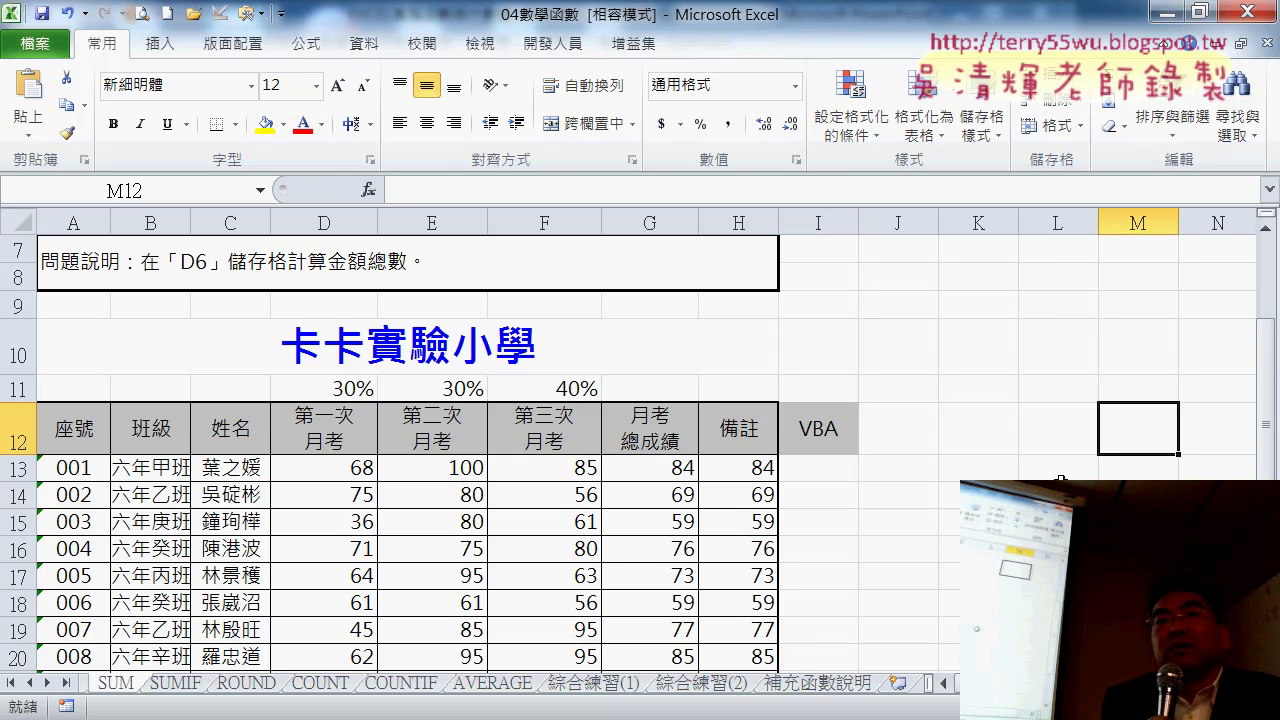
{"action": "scroll", "coordinate": [1060, 478], "scroll_direction": "down", "scroll_amount": 1}
{"action": "scroll", "coordinate": [1060, 478], "scroll_direction": "down", "scroll_amount": 1}
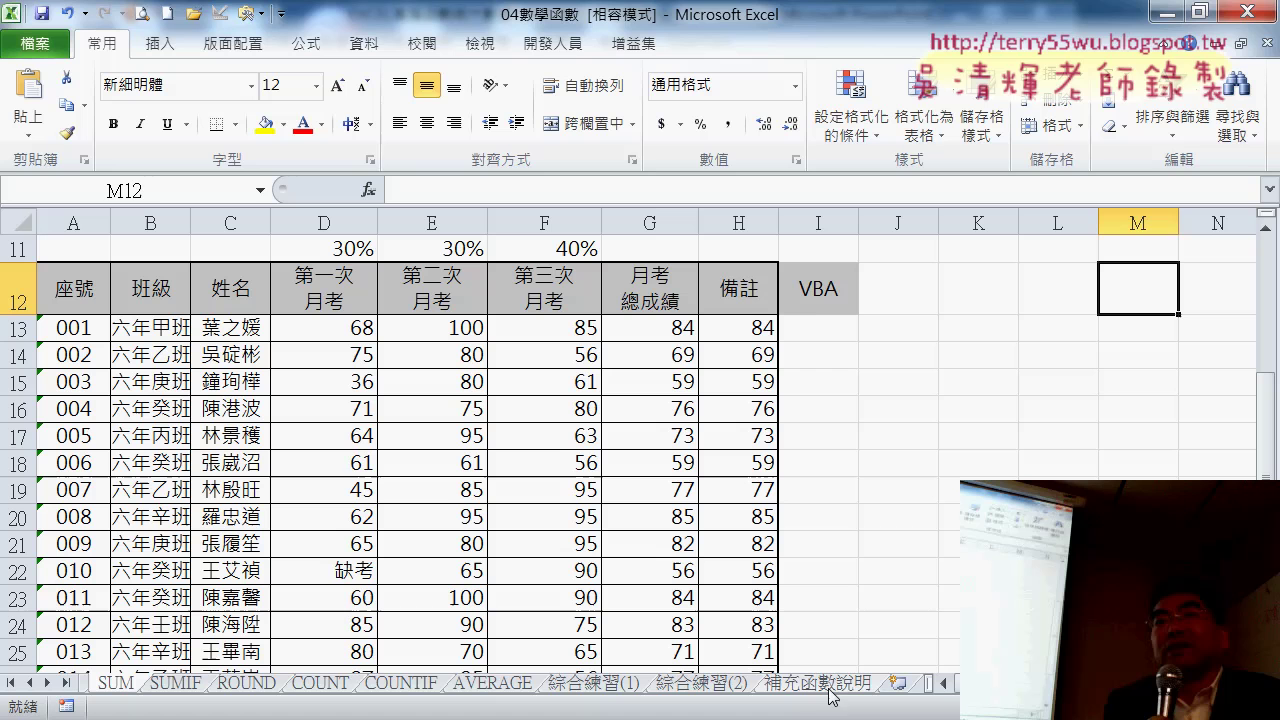
{"action": "left_click", "coordinate": [822, 334]}
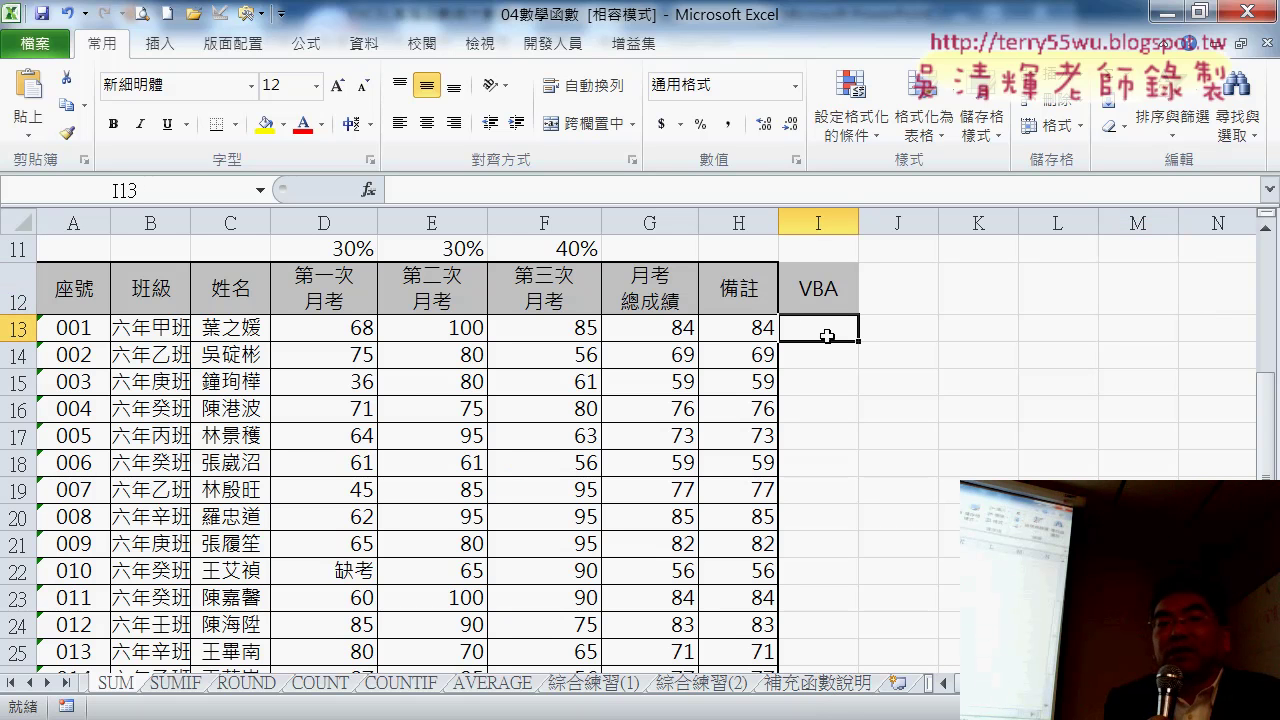
{"action": "left_click", "coordinate": [748, 329]}
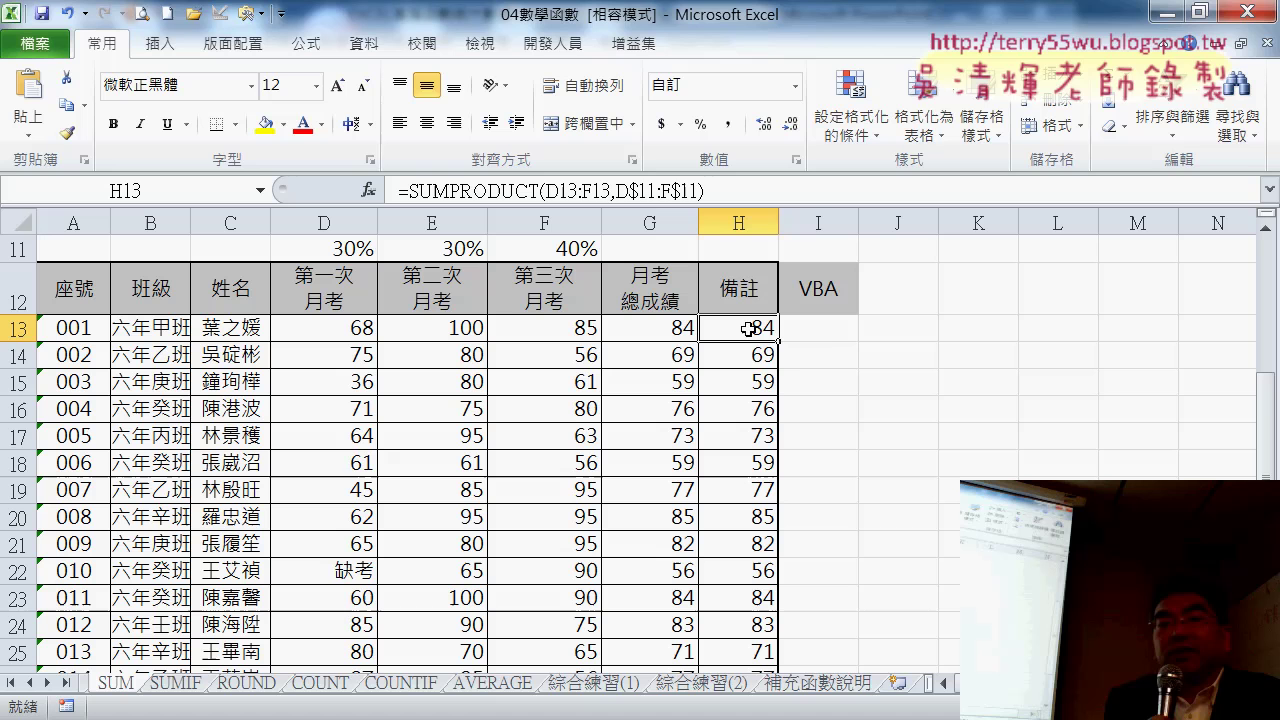
{"action": "left_click", "coordinate": [832, 330]}
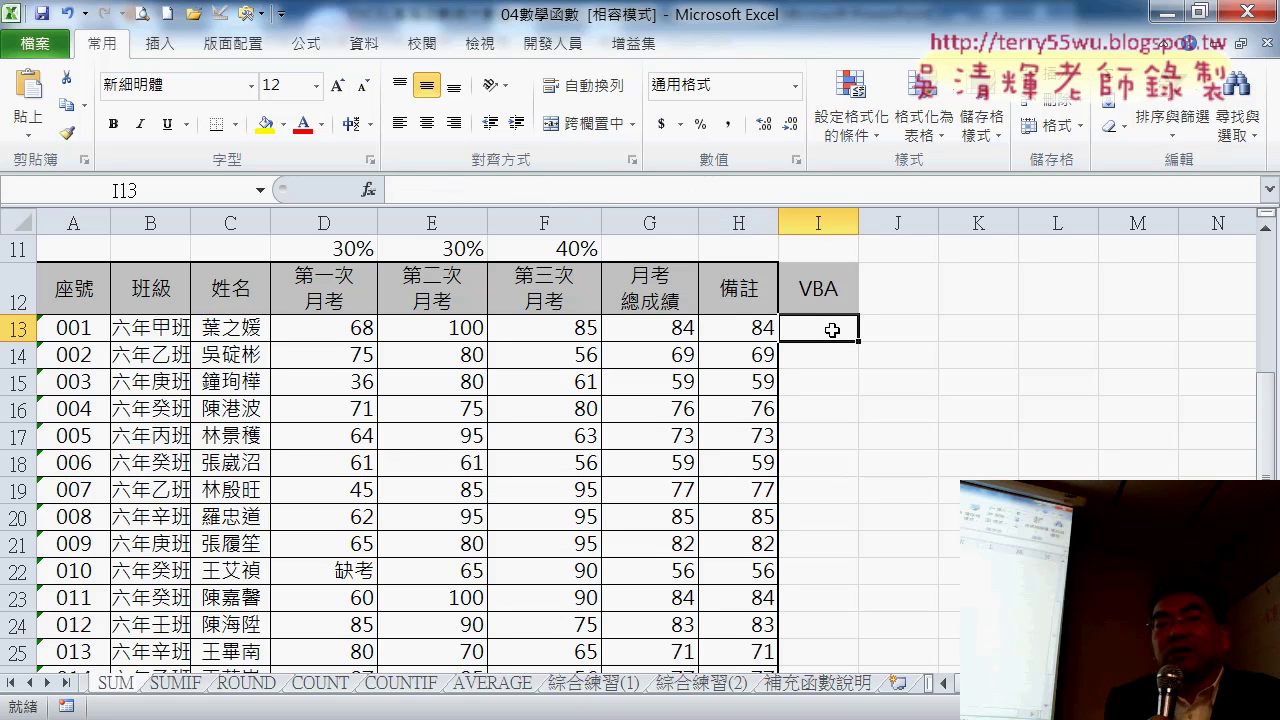
{"action": "left_click", "coordinate": [714, 330]}
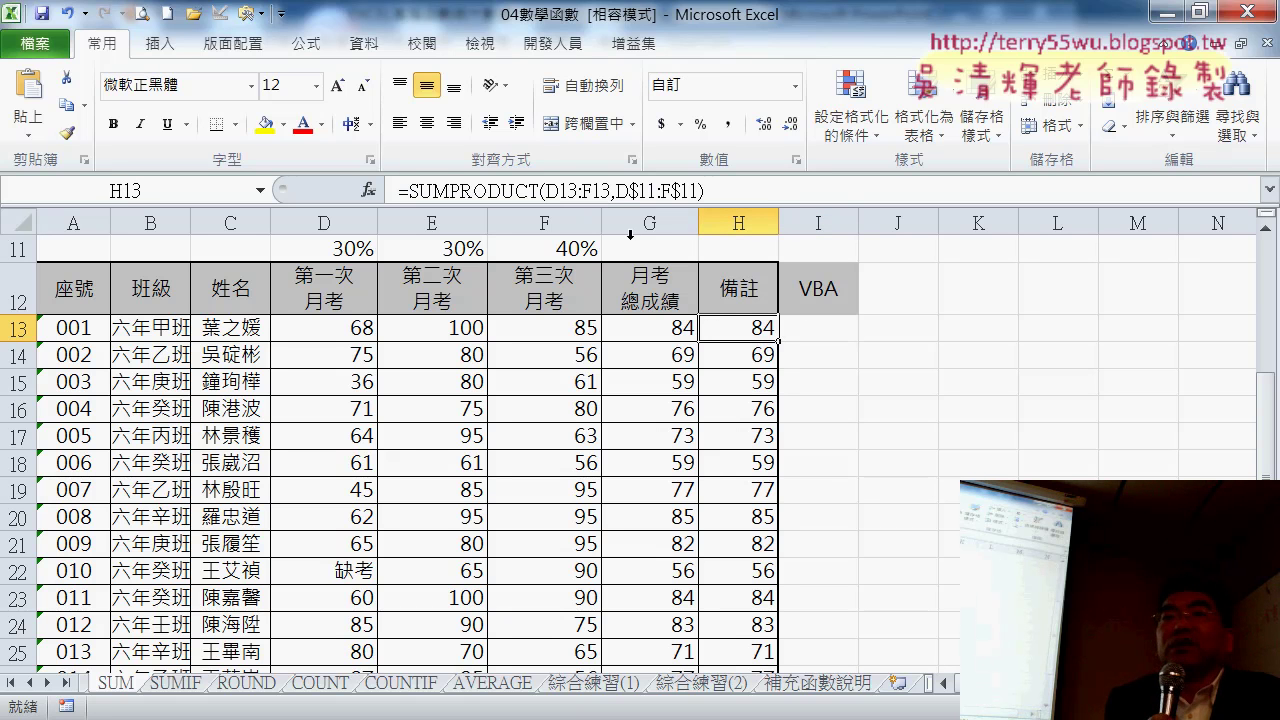
{"action": "left_click", "coordinate": [838, 331]}
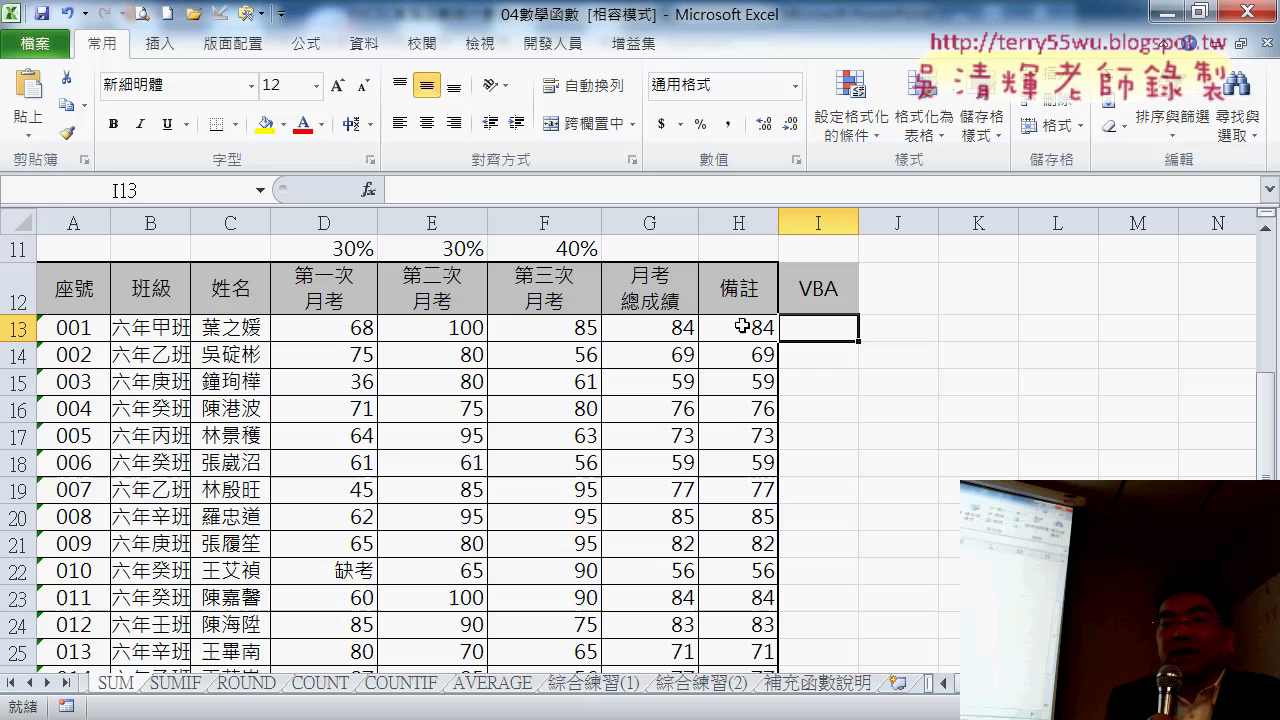
{"action": "left_click", "coordinate": [732, 330]}
{"action": "left_click", "coordinate": [676, 328]}
{"action": "left_click", "coordinate": [738, 333]}
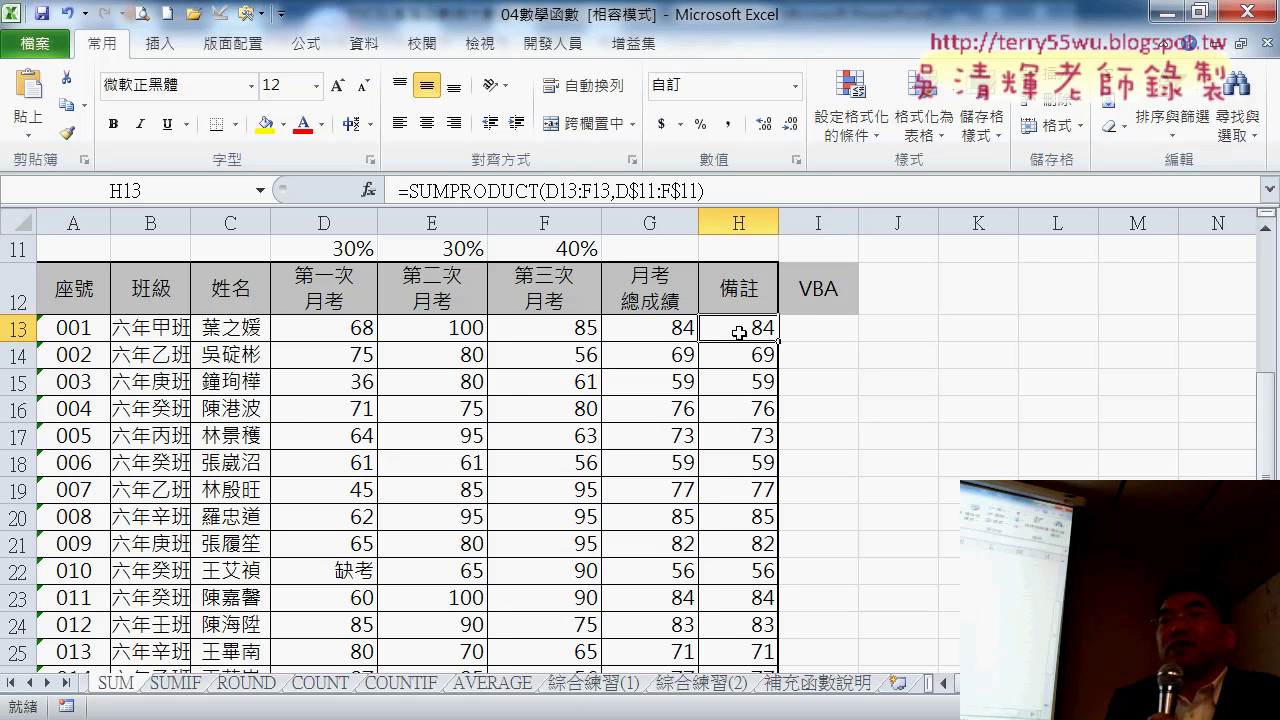
{"action": "left_click", "coordinate": [664, 332]}
{"action": "left_click", "coordinate": [756, 334]}
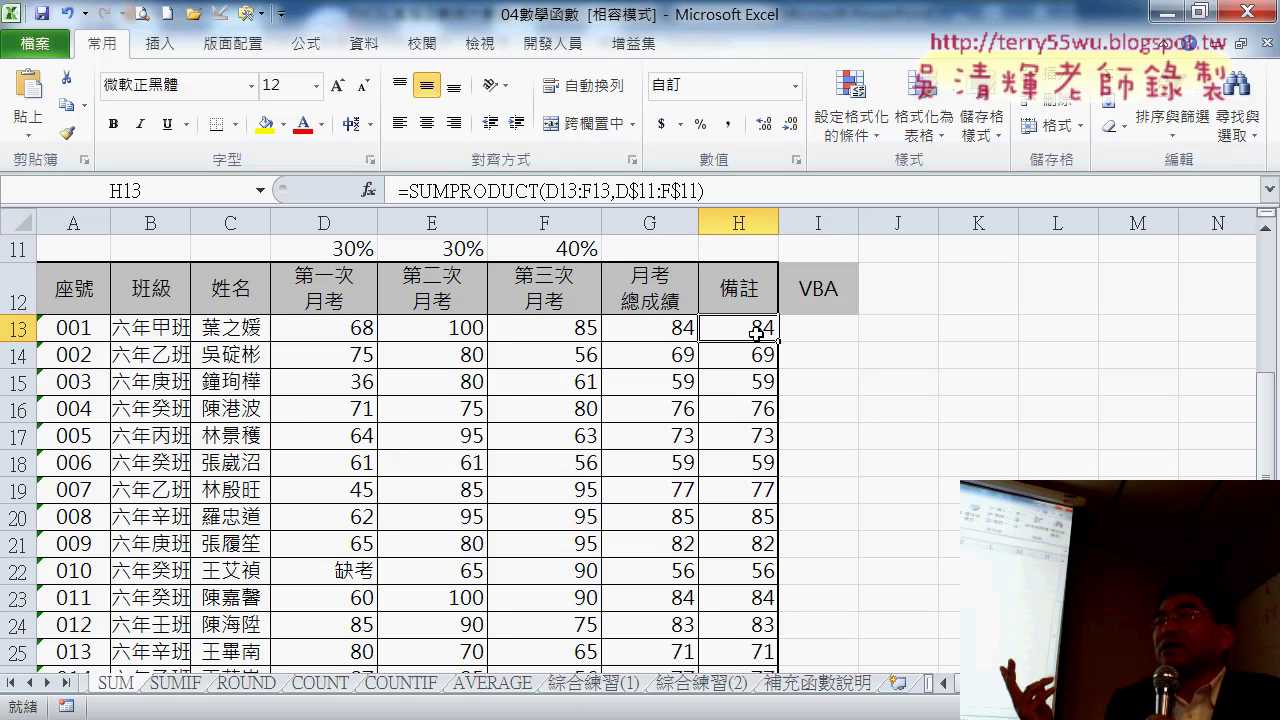
{"action": "left_click", "coordinate": [847, 329]}
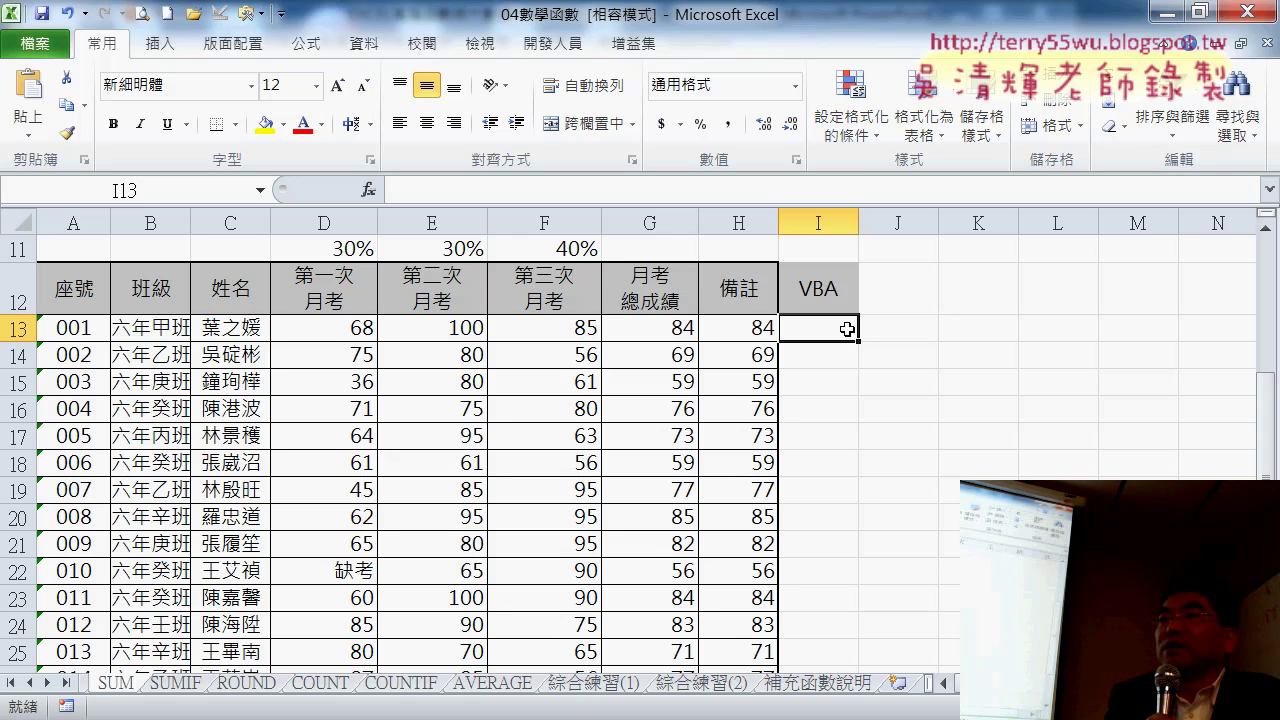
{"action": "left_click", "coordinate": [752, 328]}
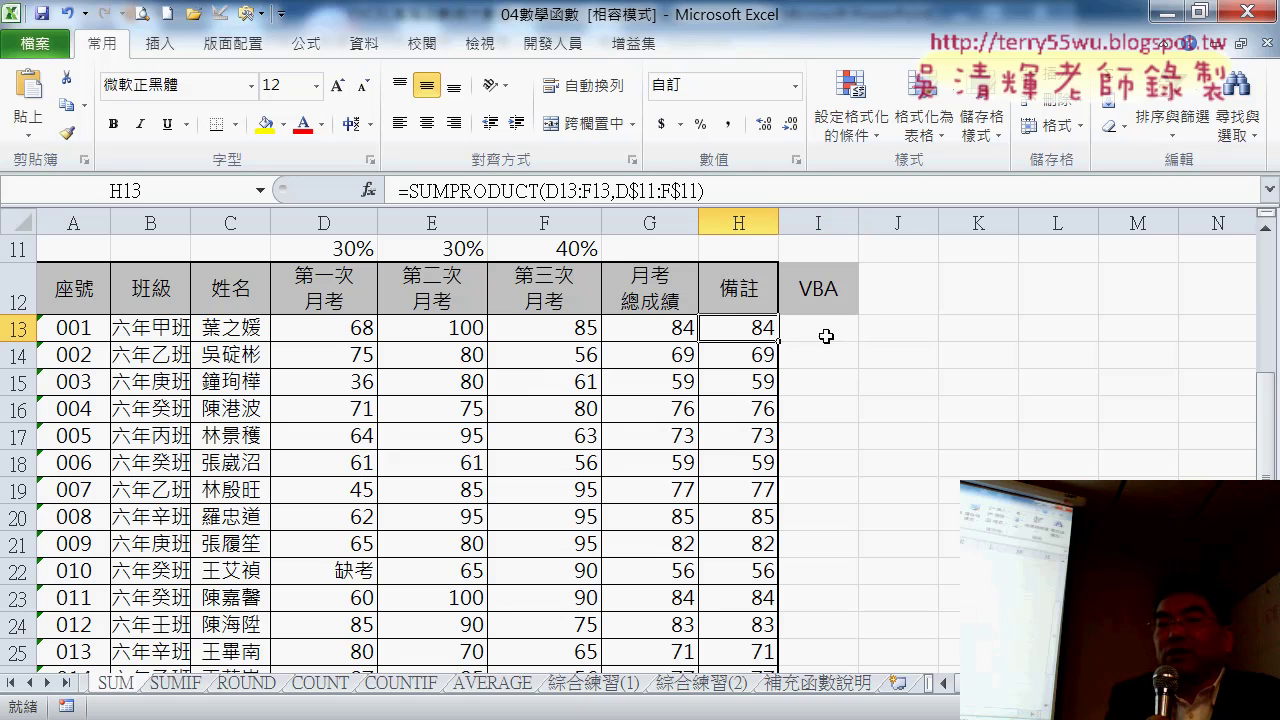
{"action": "left_click", "coordinate": [829, 331]}
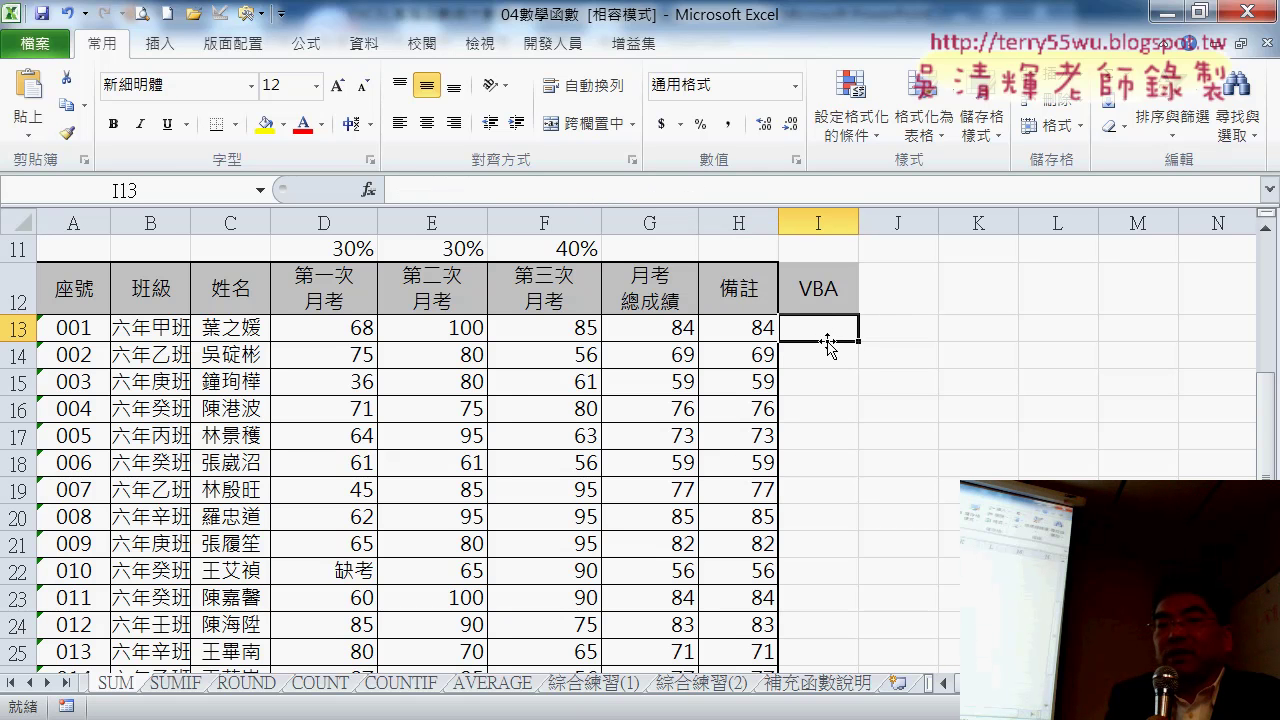
{"action": "left_click", "coordinate": [827, 356]}
{"action": "left_click", "coordinate": [752, 327]}
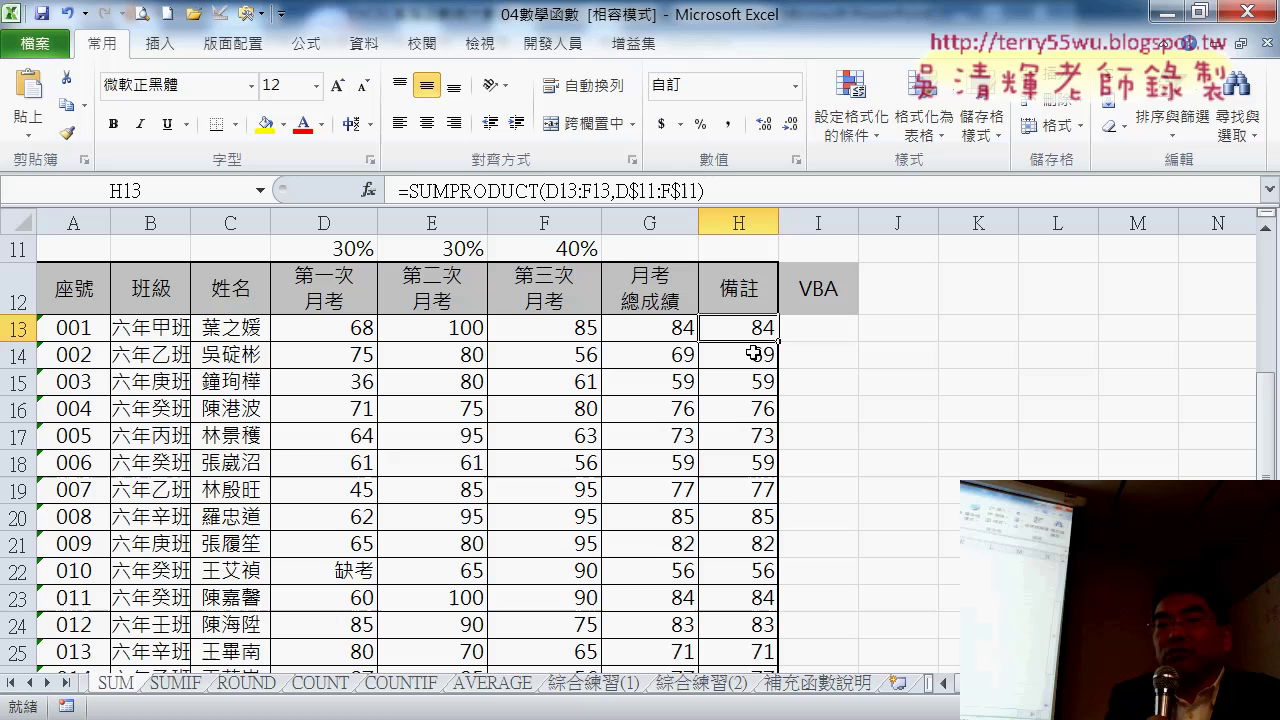
{"action": "left_click", "coordinate": [754, 355]}
{"action": "left_click", "coordinate": [752, 328]}
{"action": "left_click", "coordinate": [754, 355]}
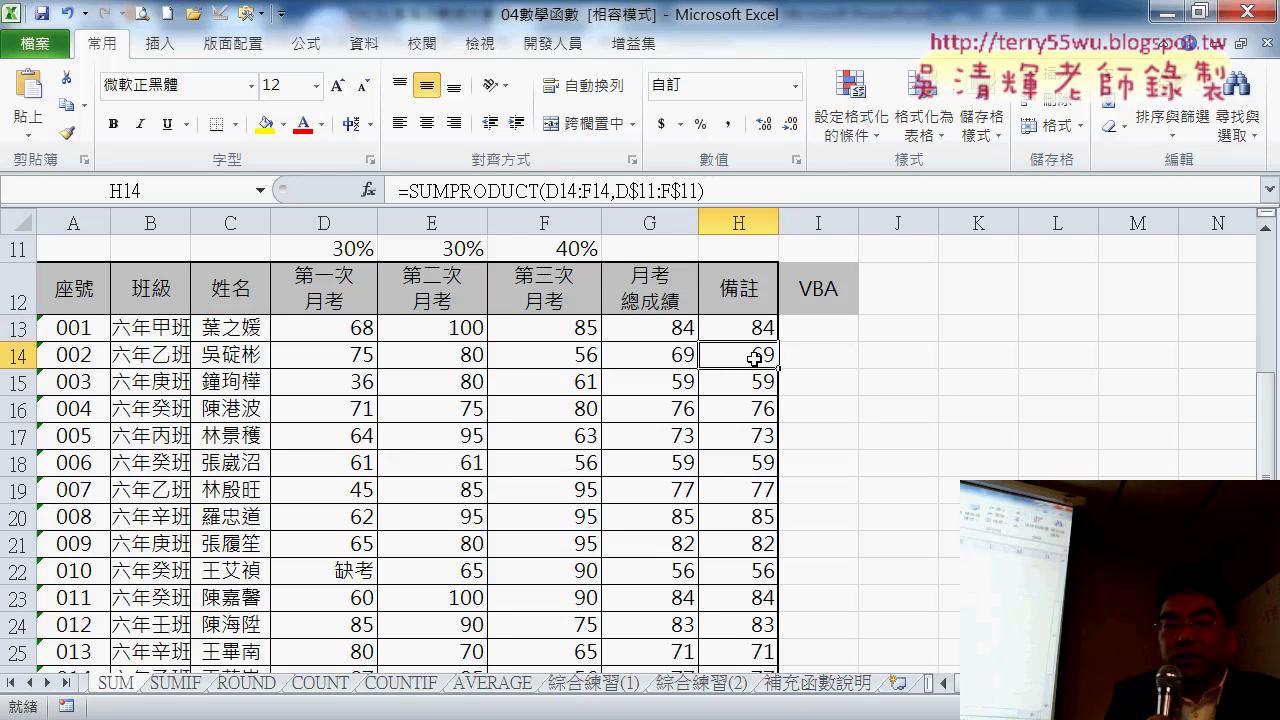
{"action": "left_click", "coordinate": [752, 328]}
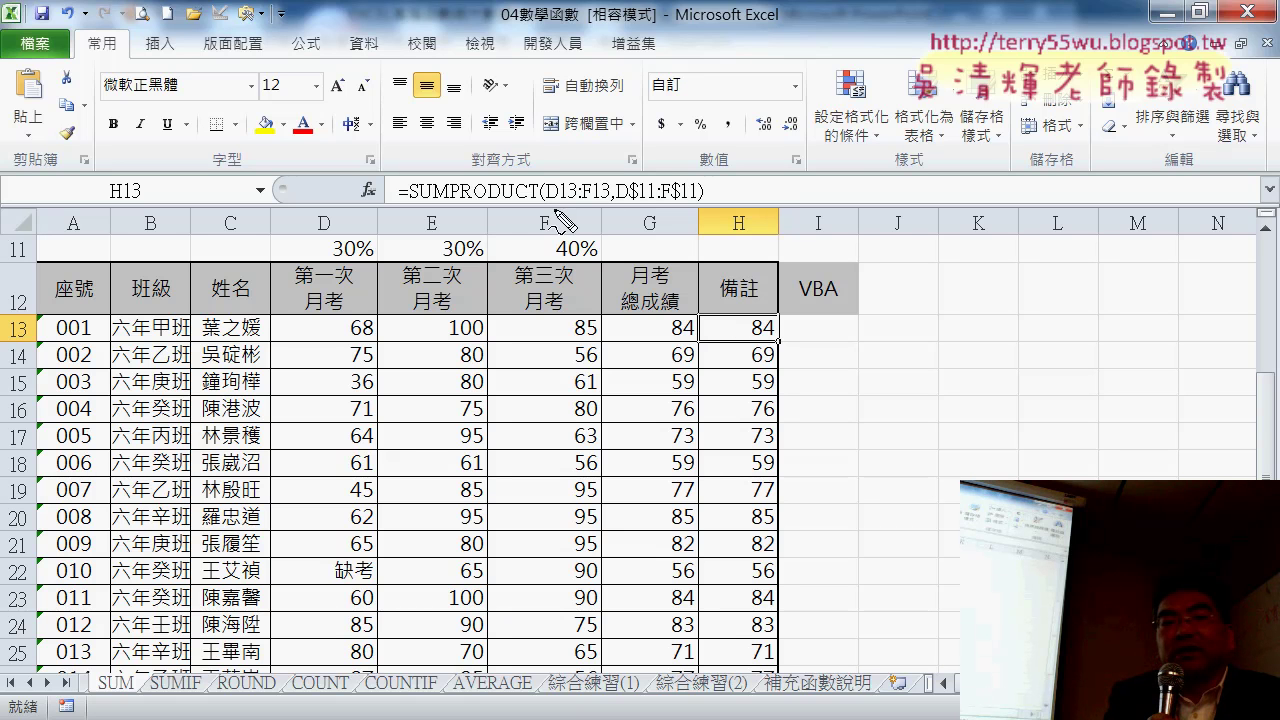
{"action": "left_click_drag", "start_coordinate": [558, 205], "coordinate": [614, 205]}
{"action": "left_click_drag", "start_coordinate": [596, 104], "coordinate": [603, 150]}
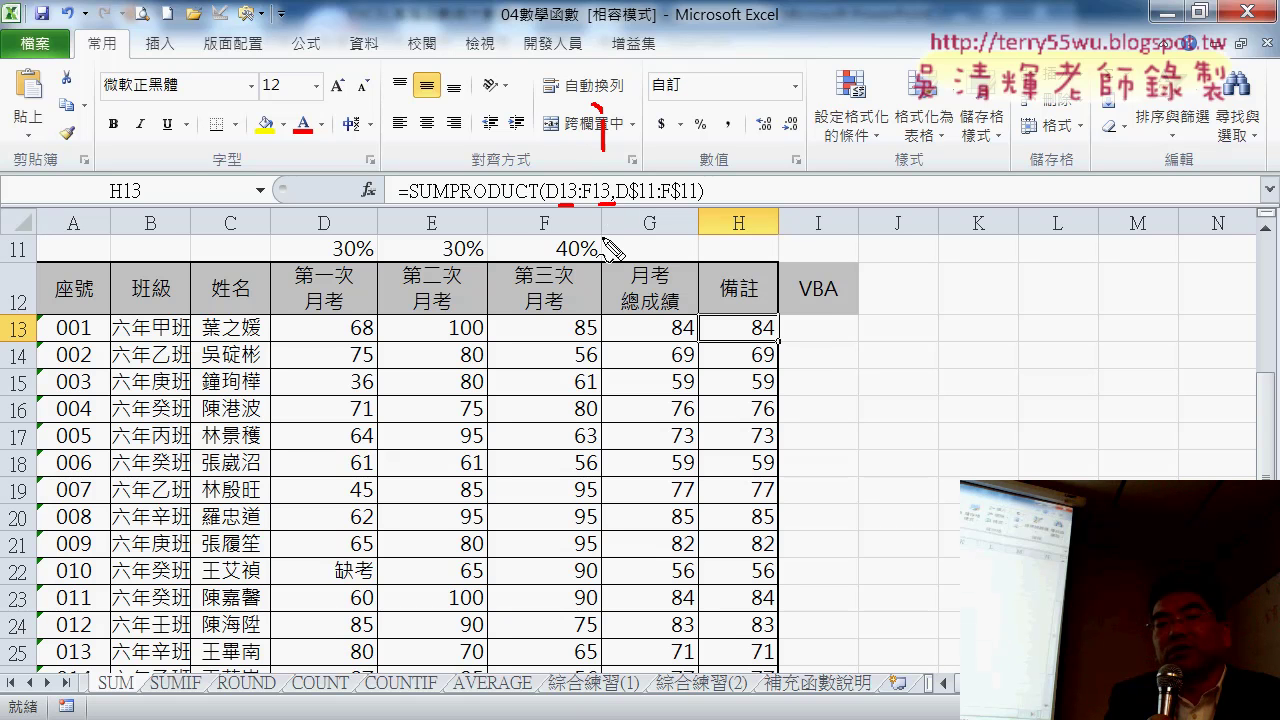
{"action": "mouse_move", "coordinate": [780, 330]}
{"action": "left_mouse_down"}
{"action": "mouse_move", "coordinate": [845, 322]}
{"action": "mouse_move", "coordinate": [848, 360]}
{"action": "left_mouse_up"}
{"action": "mouse_move", "coordinate": [916, 290]}
{"action": "left_mouse_down"}
{"action": "mouse_move", "coordinate": [921, 345]}
{"action": "mouse_move", "coordinate": [1040, 287]}
{"action": "mouse_move", "coordinate": [1035, 345]}
{"action": "left_mouse_up"}
{"action": "left_click_drag", "start_coordinate": [932, 343], "coordinate": [1044, 342]}
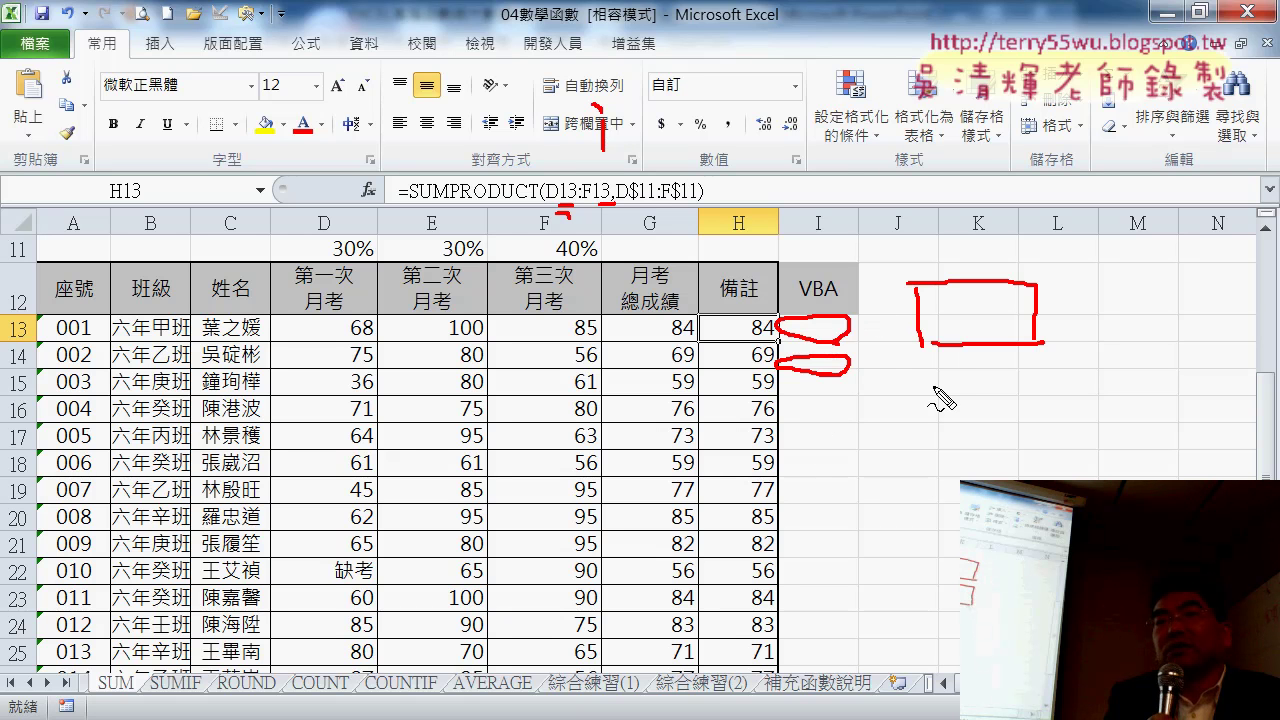
{"action": "left_click_drag", "start_coordinate": [921, 370], "coordinate": [921, 418]}
{"action": "mouse_move", "coordinate": [922, 365]}
{"action": "left_mouse_down"}
{"action": "mouse_move", "coordinate": [1046, 366]}
{"action": "mouse_move", "coordinate": [1048, 418]}
{"action": "left_mouse_up"}
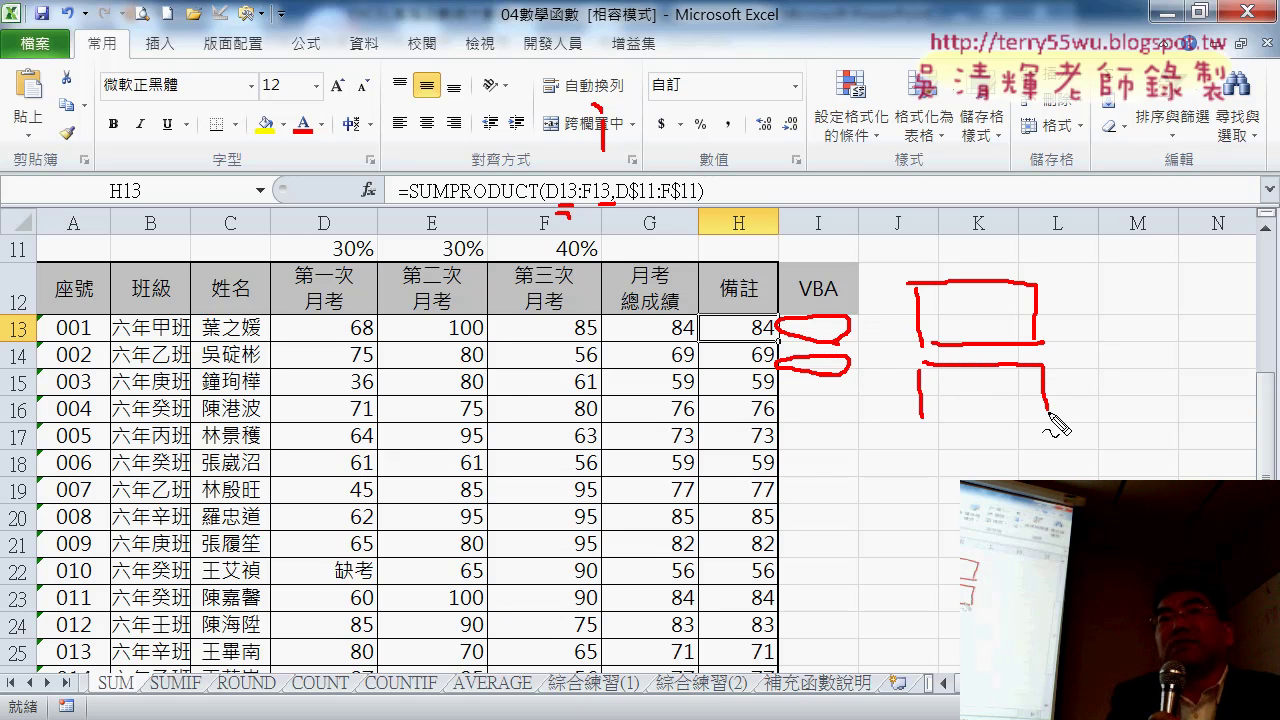
{"action": "left_click_drag", "start_coordinate": [935, 422], "coordinate": [1035, 419]}
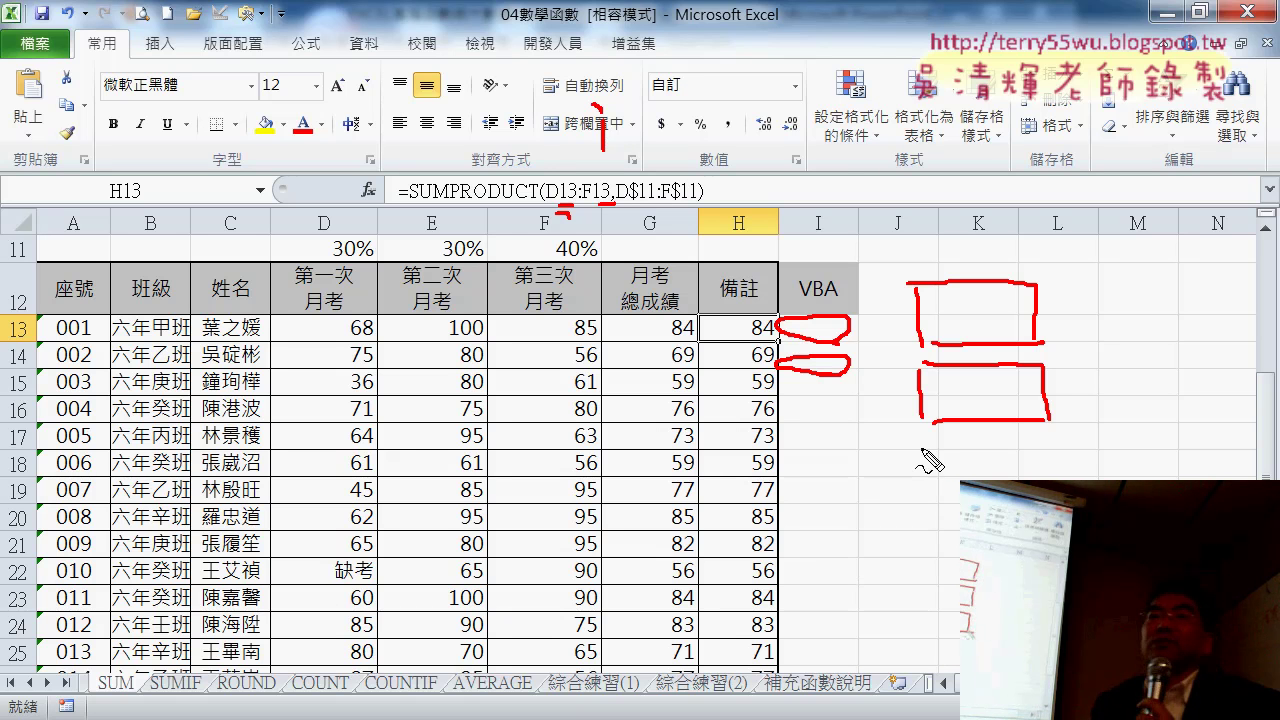
{"action": "mouse_move", "coordinate": [922, 450]}
{"action": "left_mouse_down"}
{"action": "mouse_move", "coordinate": [924, 490]}
{"action": "mouse_move", "coordinate": [967, 445]}
{"action": "mouse_move", "coordinate": [1053, 480]}
{"action": "left_mouse_up"}
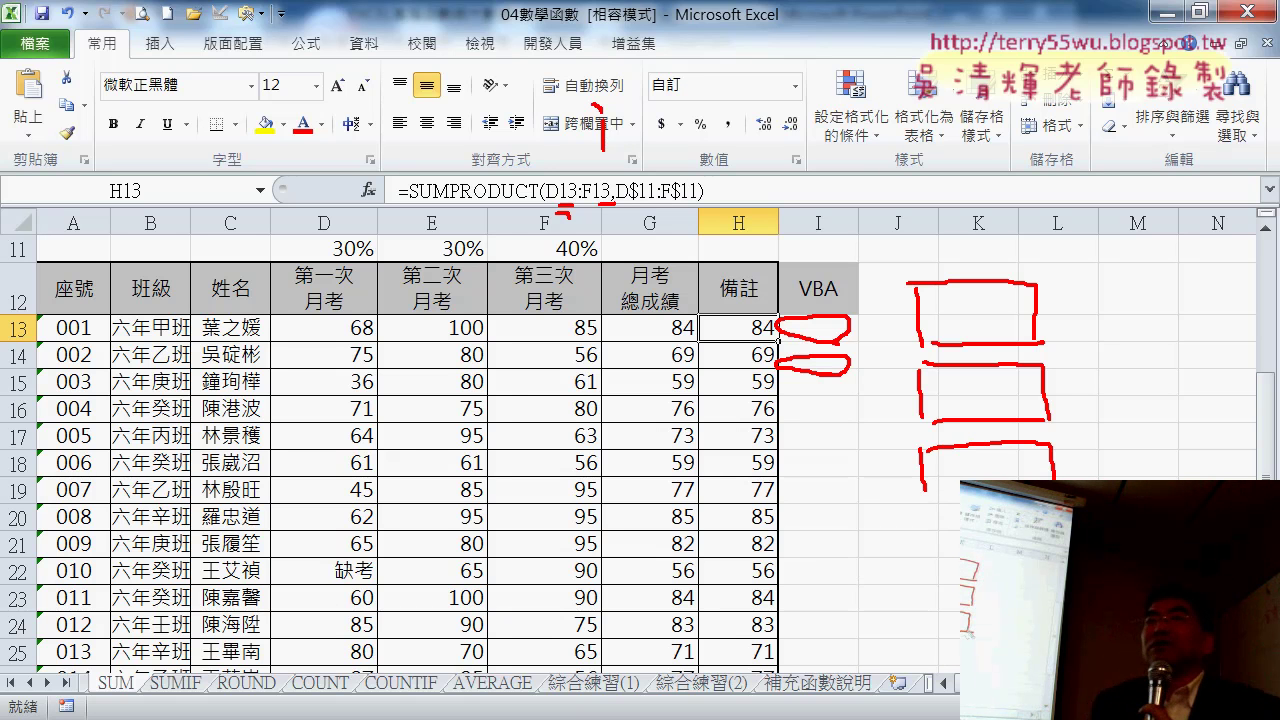
{"action": "left_click_drag", "start_coordinate": [938, 494], "coordinate": [958, 494]}
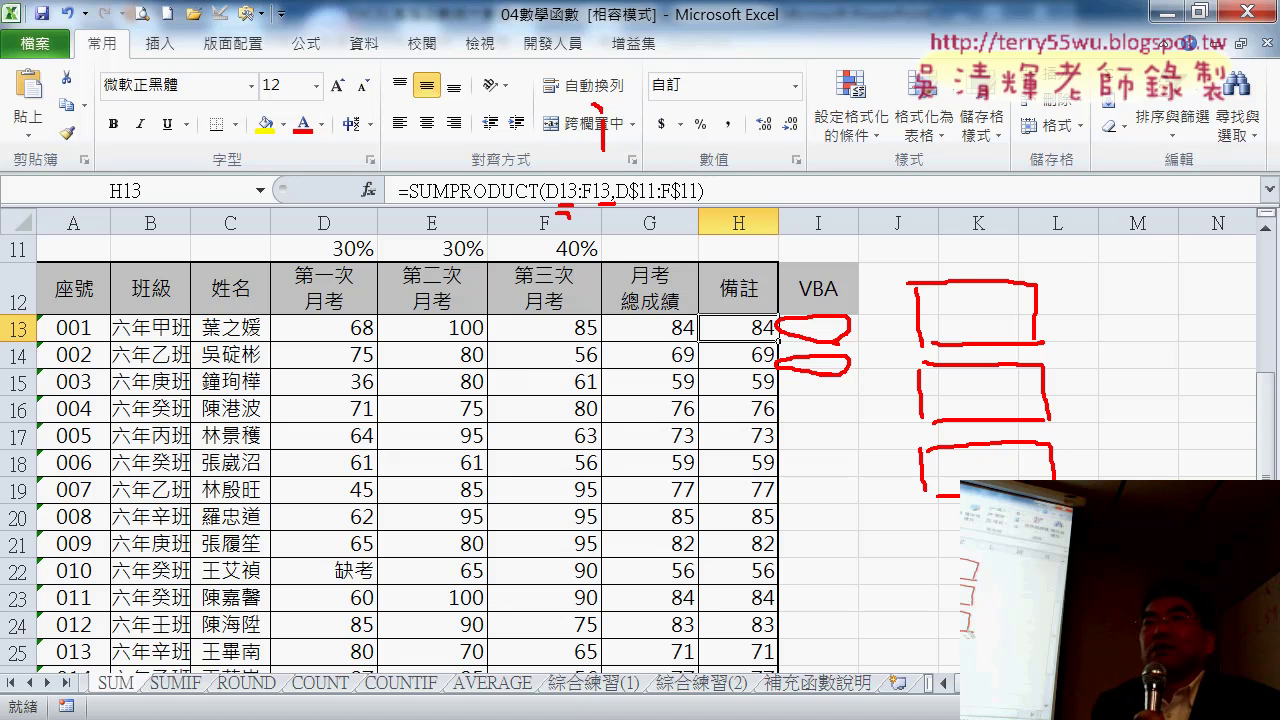